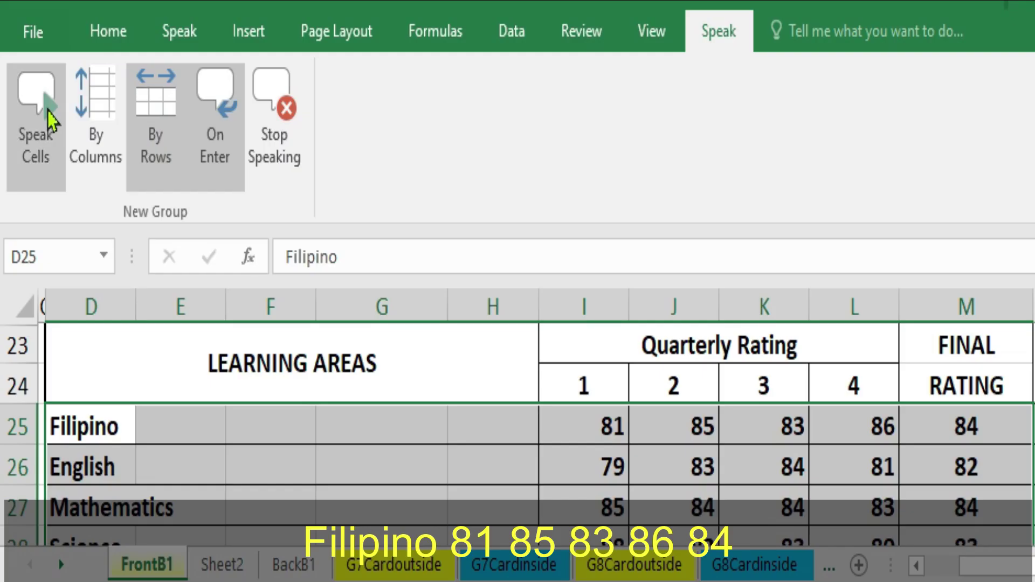
# Have the selected Filipino grades read aloud with Speak Cells.
pyautogui.click(47, 111)
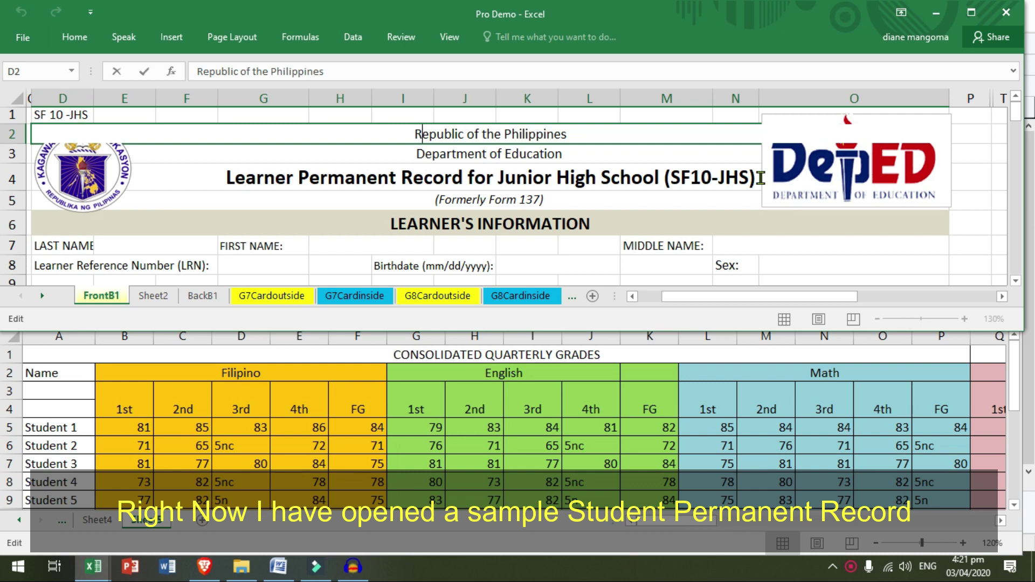
# Select the learning-area quarterly and final ratings from I25 to M39, down to the General Average.
pyautogui.click(597, 176)
pyautogui.scroll(-1, 597, 177)
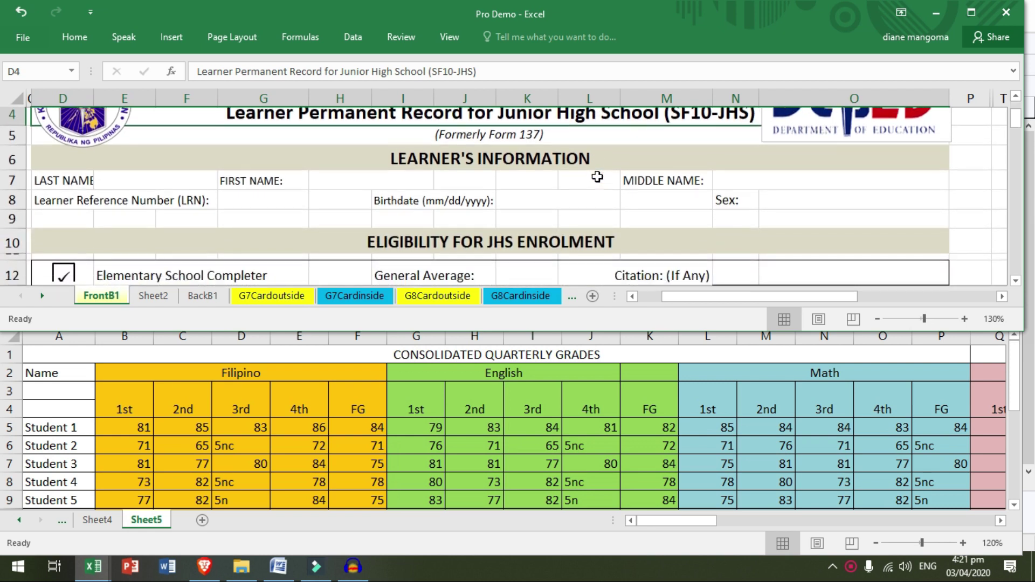
pyautogui.scroll(-3, 597, 177)
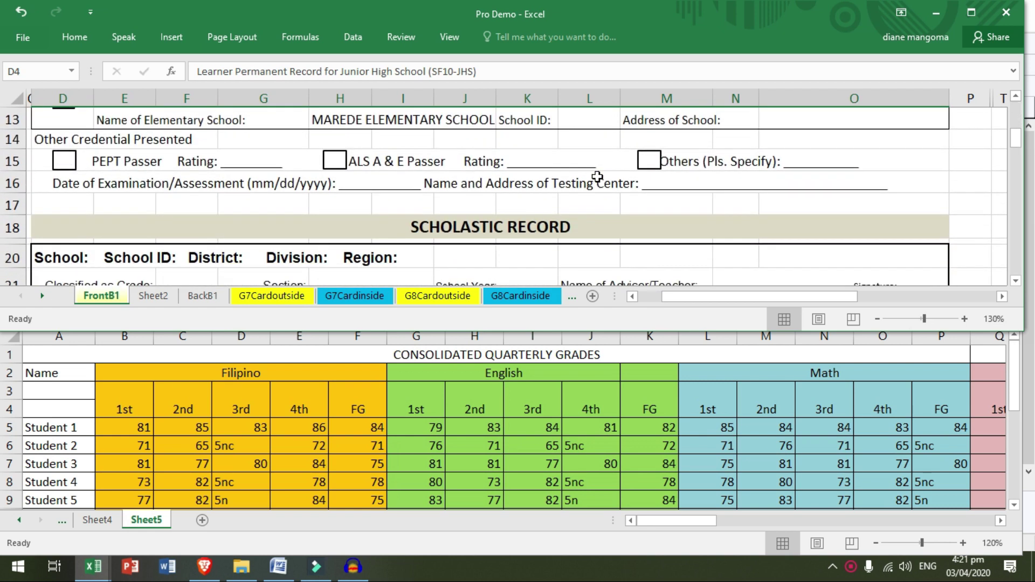
pyautogui.scroll(-4, 597, 176)
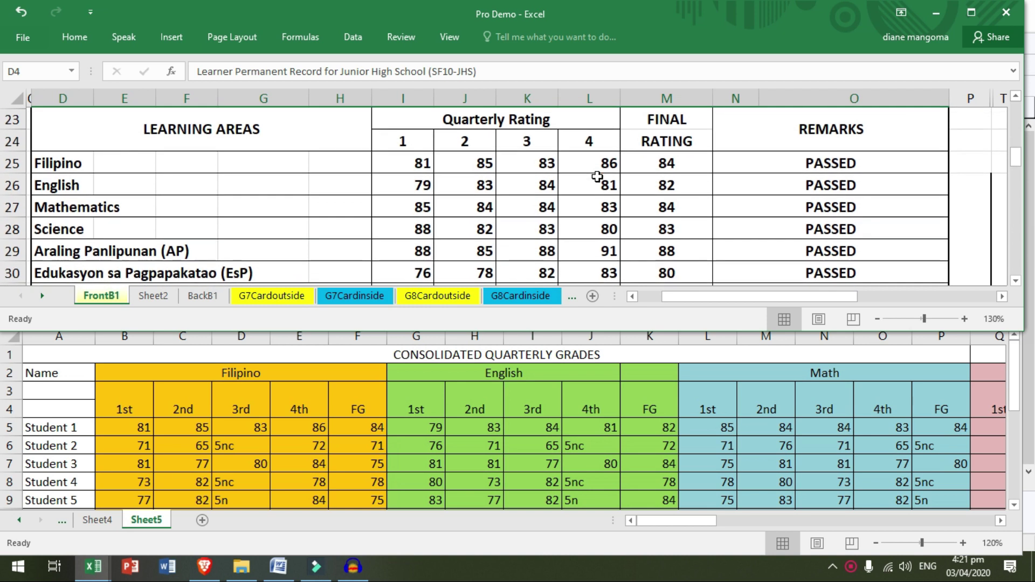
pyautogui.scroll(-1, 598, 176)
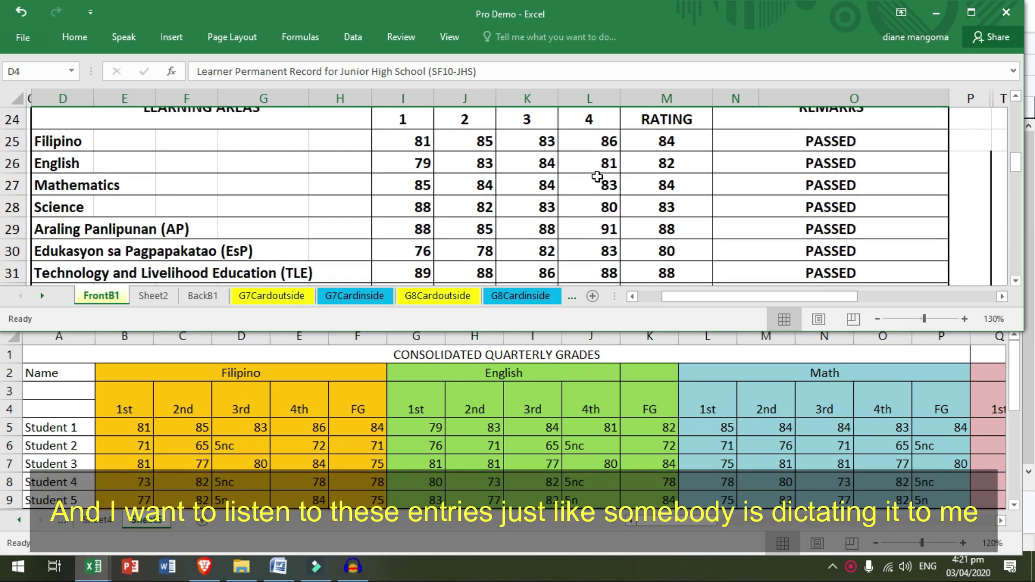
pyautogui.moveTo(418, 143); pyautogui.dragTo(631, 257)
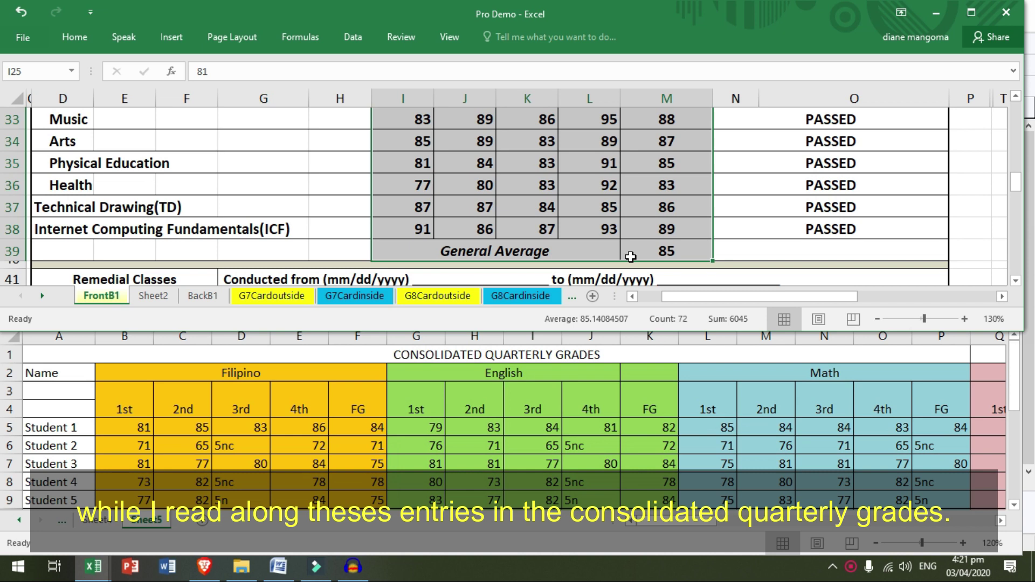
pyautogui.click(117, 403)
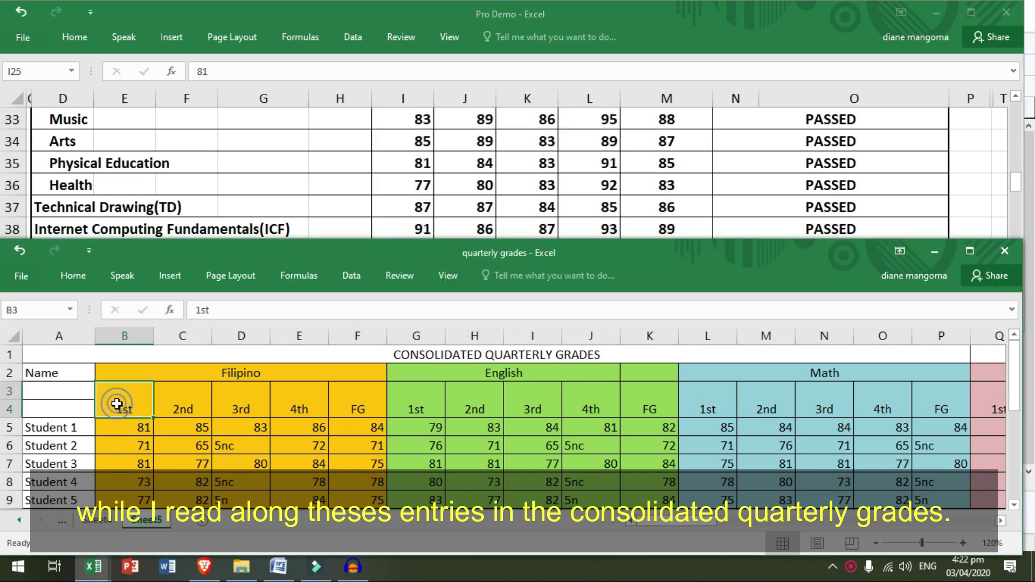
pyautogui.press('Right')
pyautogui.press('Right')
pyautogui.press('Right')
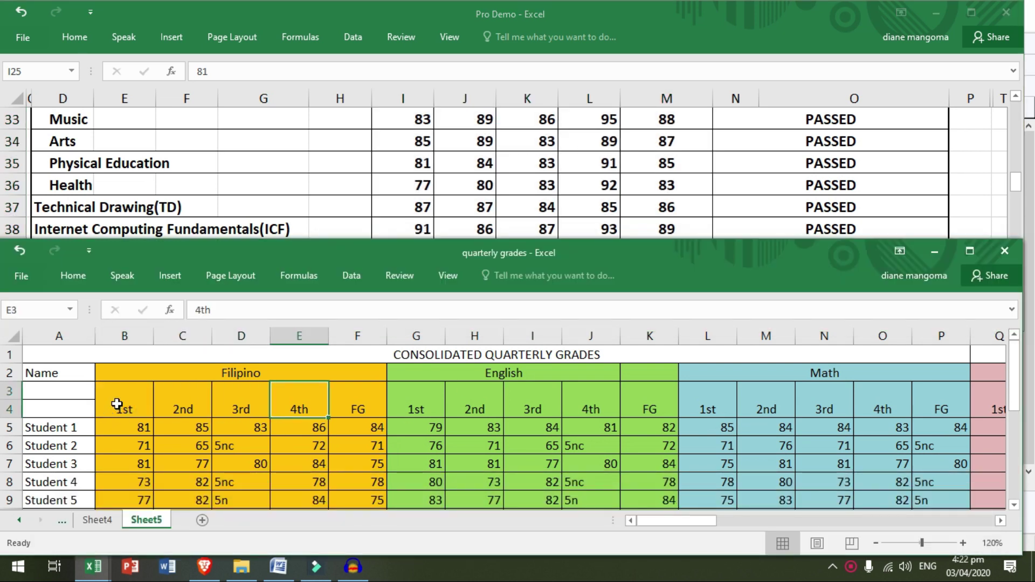
pyautogui.press('Right')
pyautogui.press('Right')
pyautogui.press('Right')
pyautogui.press('Right')
pyautogui.press('Right')
pyautogui.press('Right')
pyautogui.press('Right')
pyautogui.press('Right')
pyautogui.press('Right')
pyautogui.press('Right')
pyautogui.press('Right')
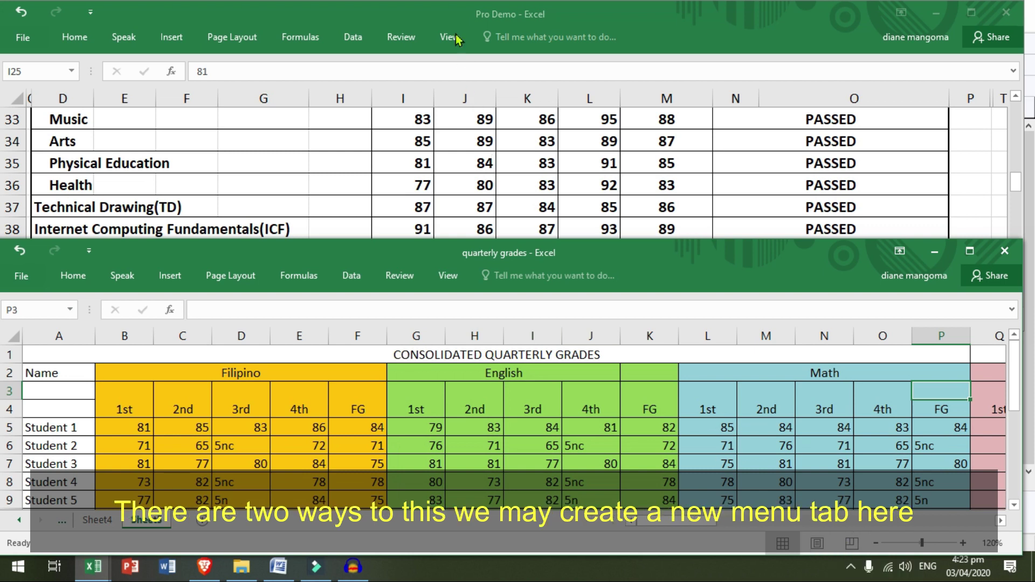
pyautogui.click(446, 15)
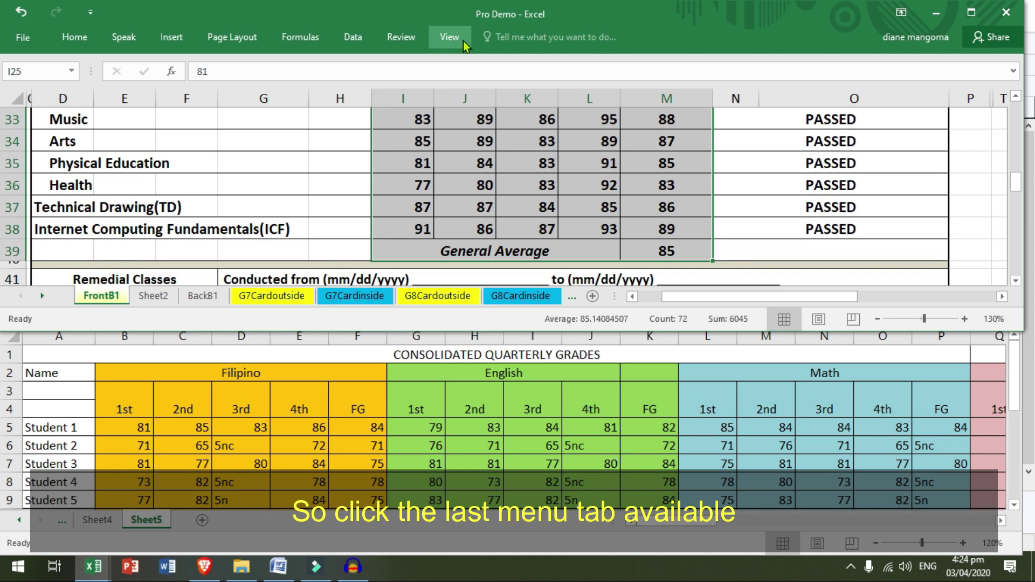
# Open the Excel Options dialog from the File menu.
pyautogui.click(464, 45)
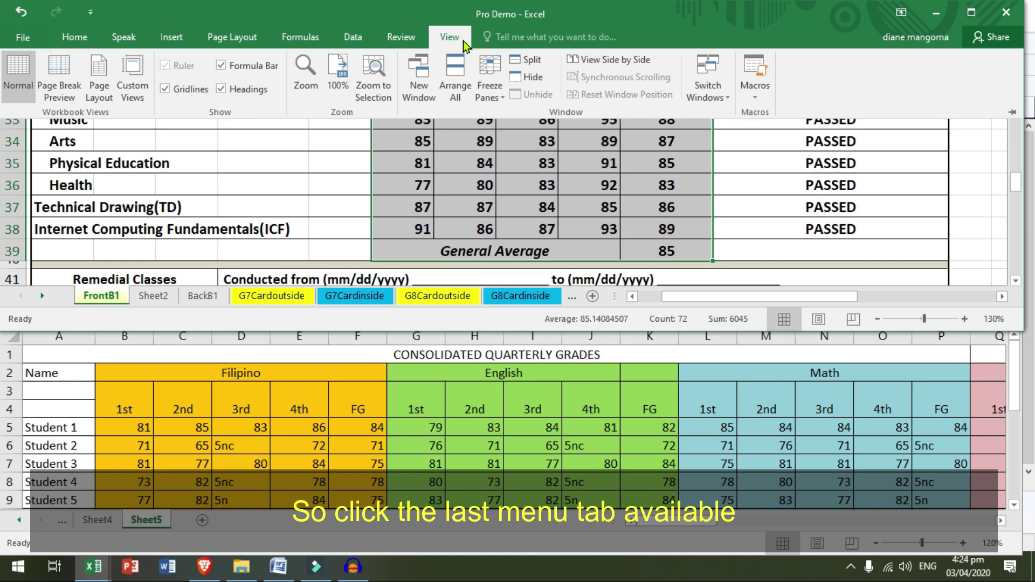
pyautogui.click(40, 40)
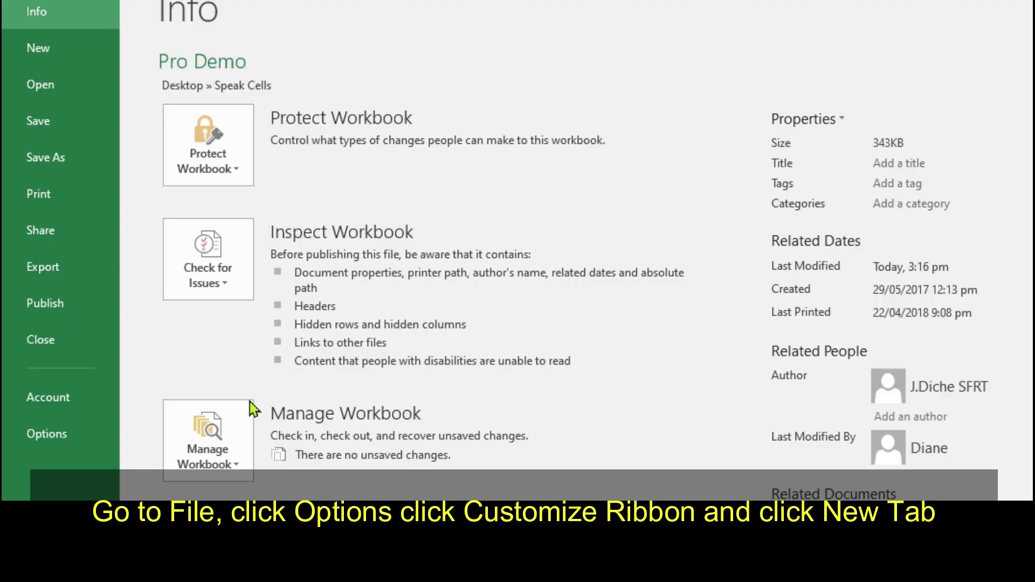
pyautogui.click(72, 442)
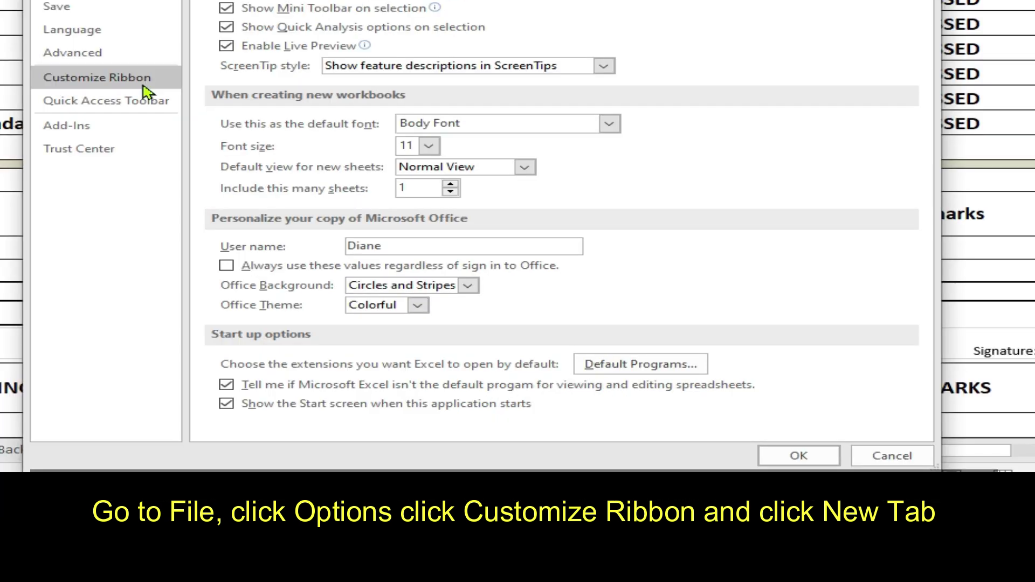
# Add a new custom tab in the Customize Ribbon settings.
pyautogui.click(143, 85)
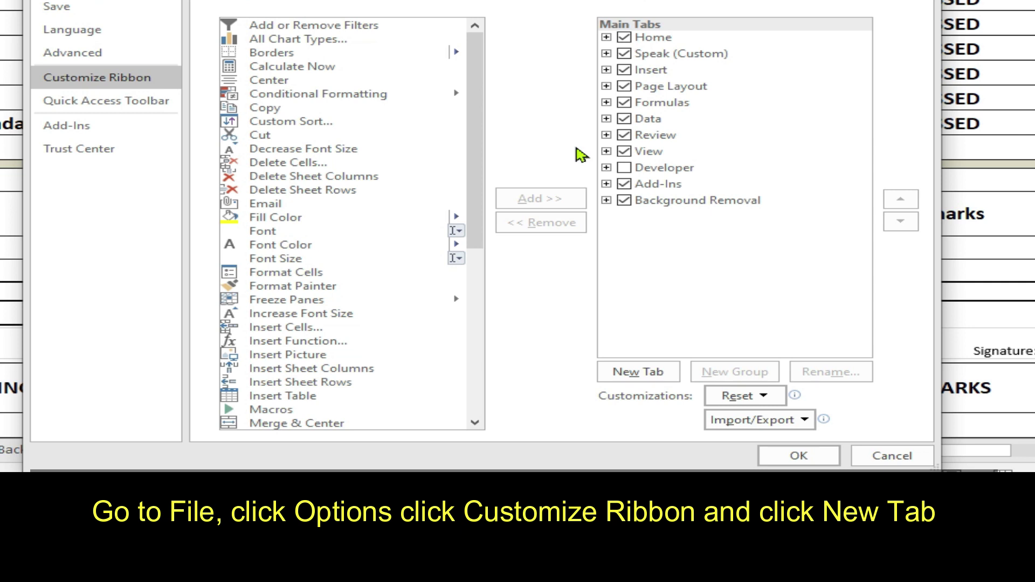
pyautogui.click(652, 374)
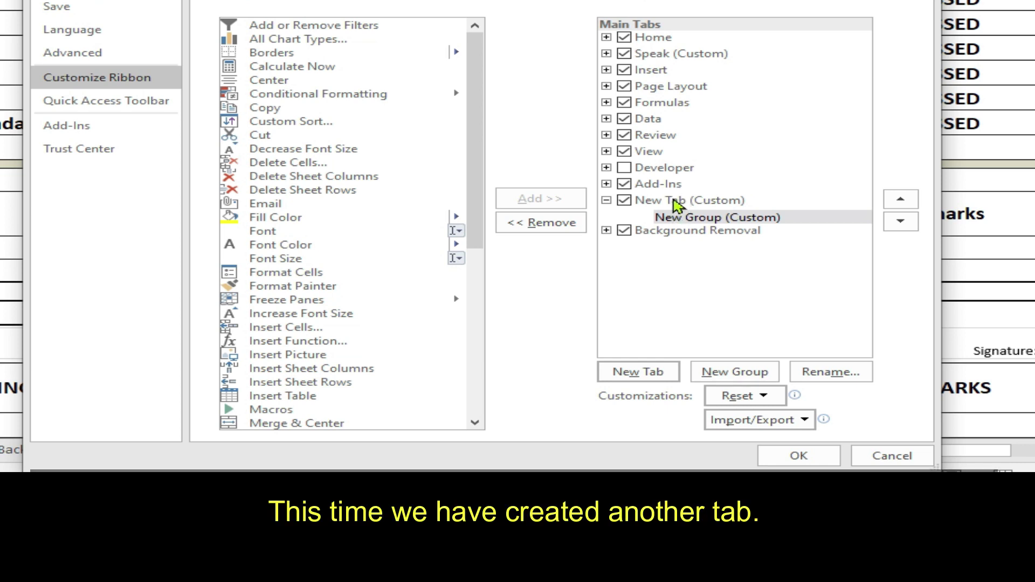
pyautogui.click(673, 203)
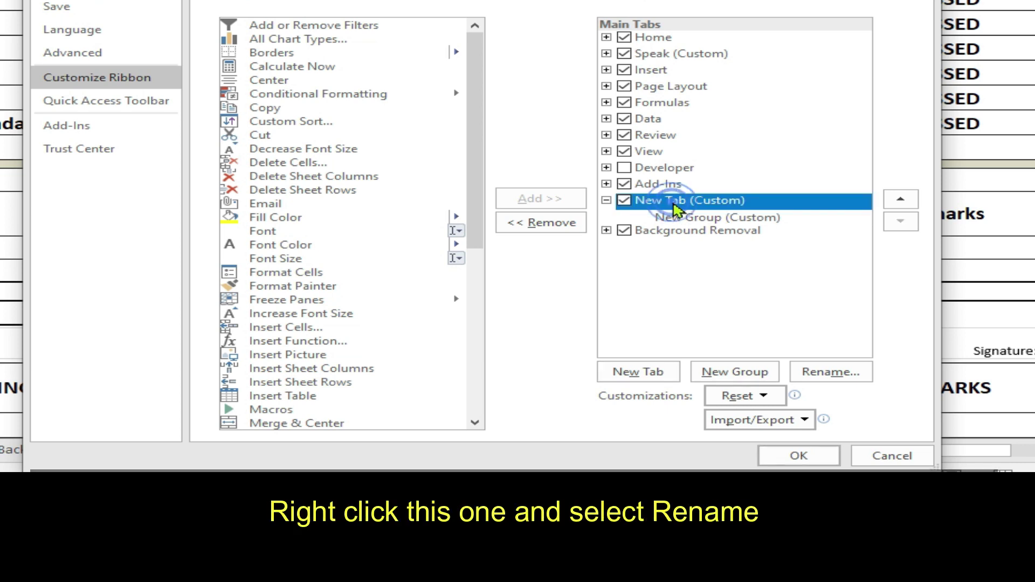
# Rename the new custom tab to 'Speak'.
pyautogui.rightClick(674, 209)
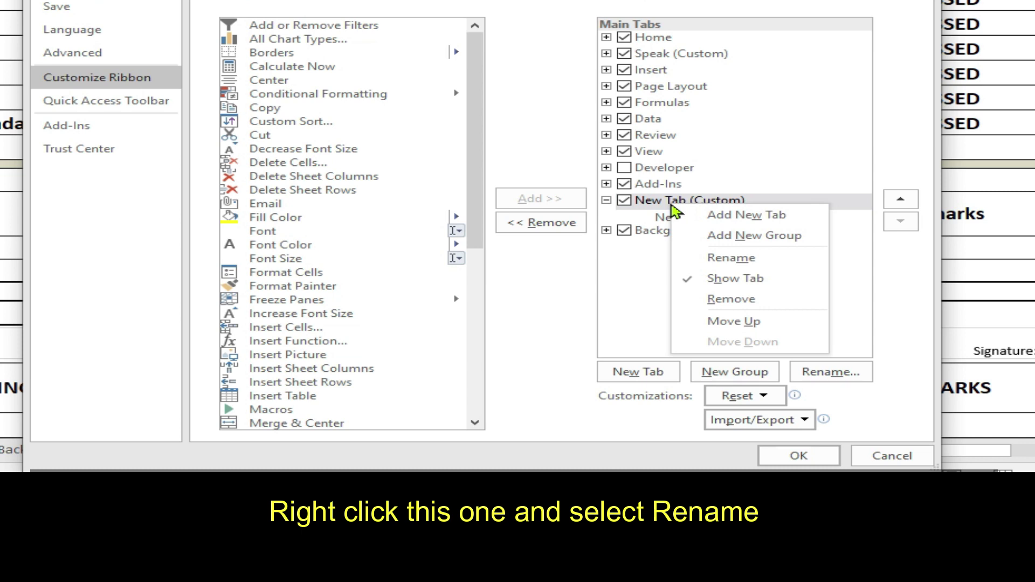
pyautogui.click(699, 259)
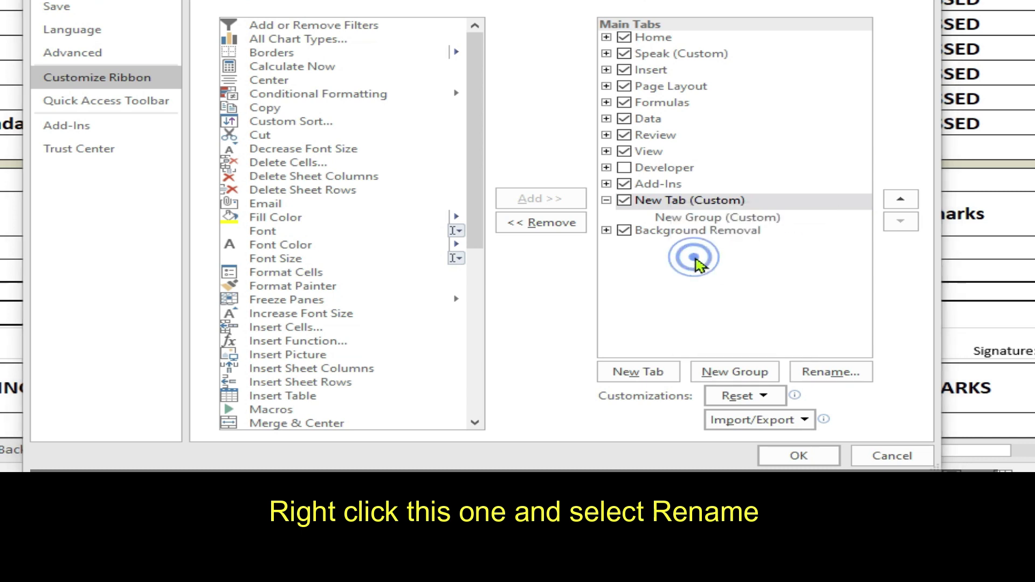
pyautogui.write('sP')
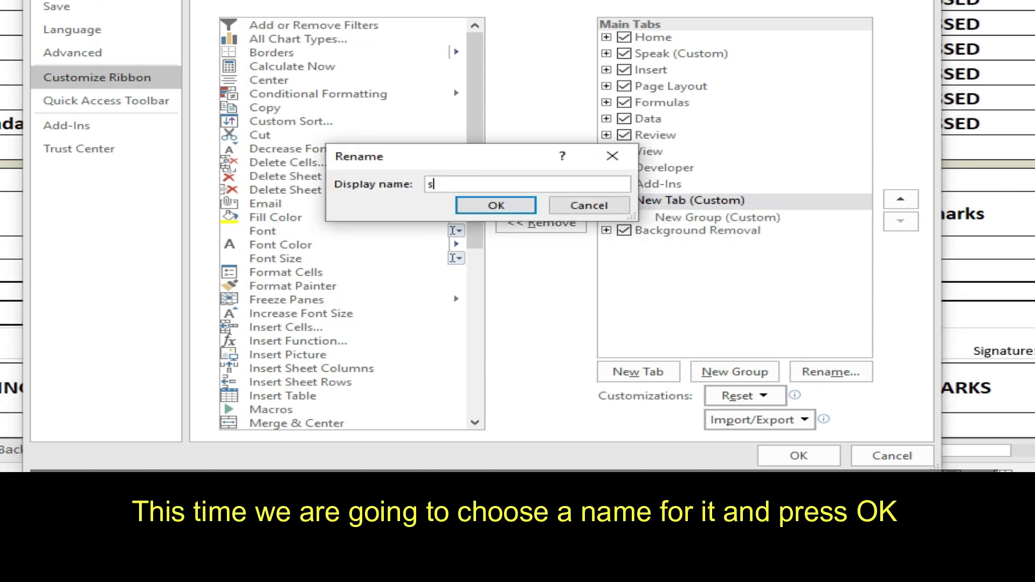
pyautogui.press('BackSpace')
pyautogui.press('BackSpace')
pyautogui.write('sP')
pyautogui.press('BackSpace')
pyautogui.press('BackSpace')
pyautogui.write('Speak')
pyautogui.click(512, 210)
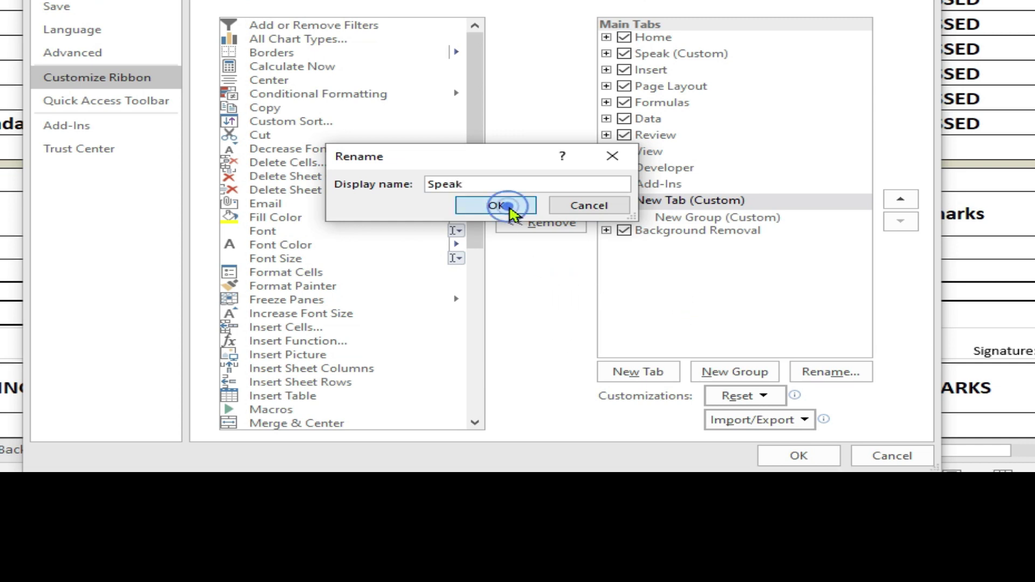
# Select New Group (Custom) under Speak and expand the Choose commands from list.
pyautogui.click(753, 221)
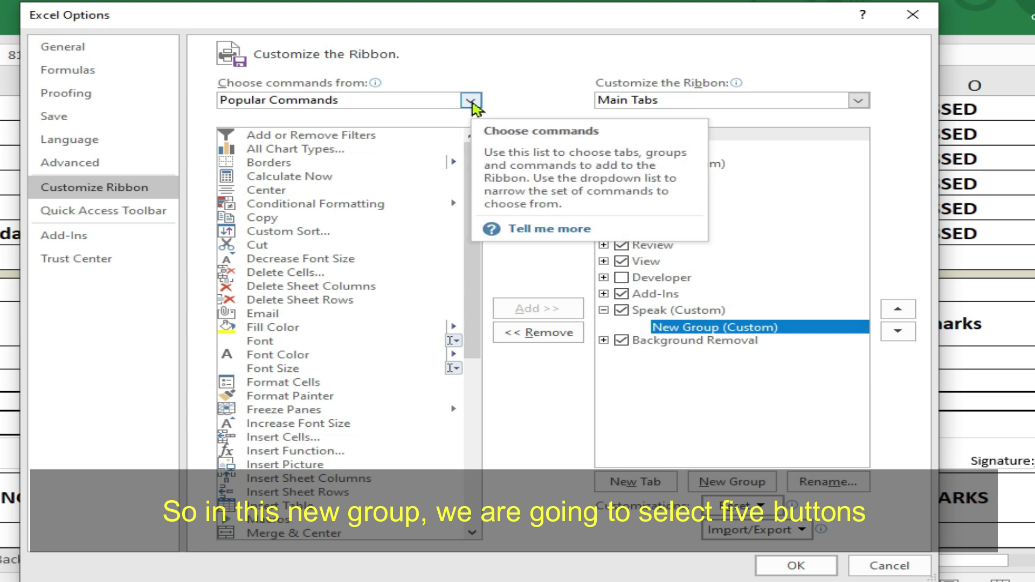
pyautogui.click(471, 101)
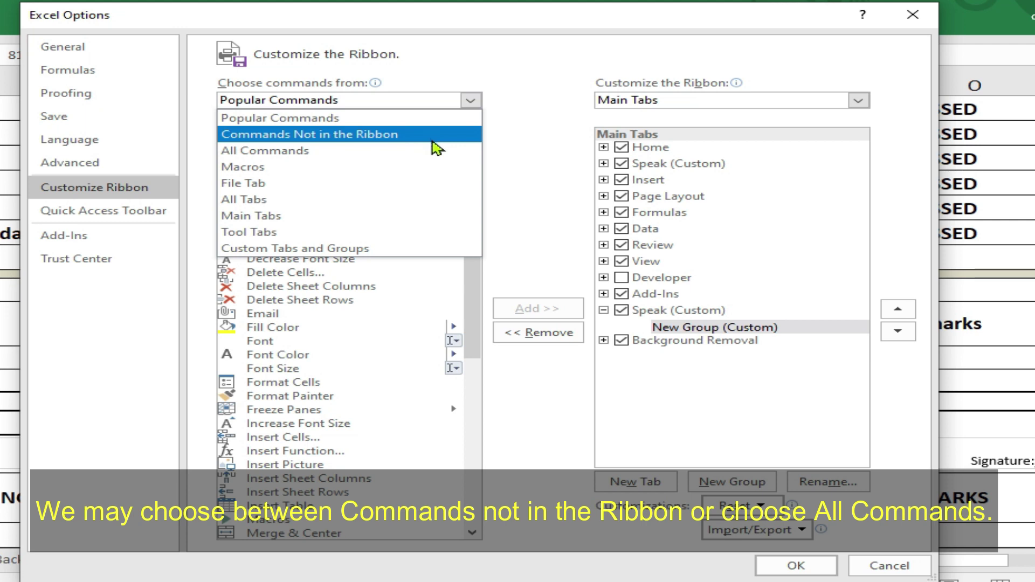
# Show Commands Not in the Ribbon and locate the Speak Cells commands.
pyautogui.click(402, 142)
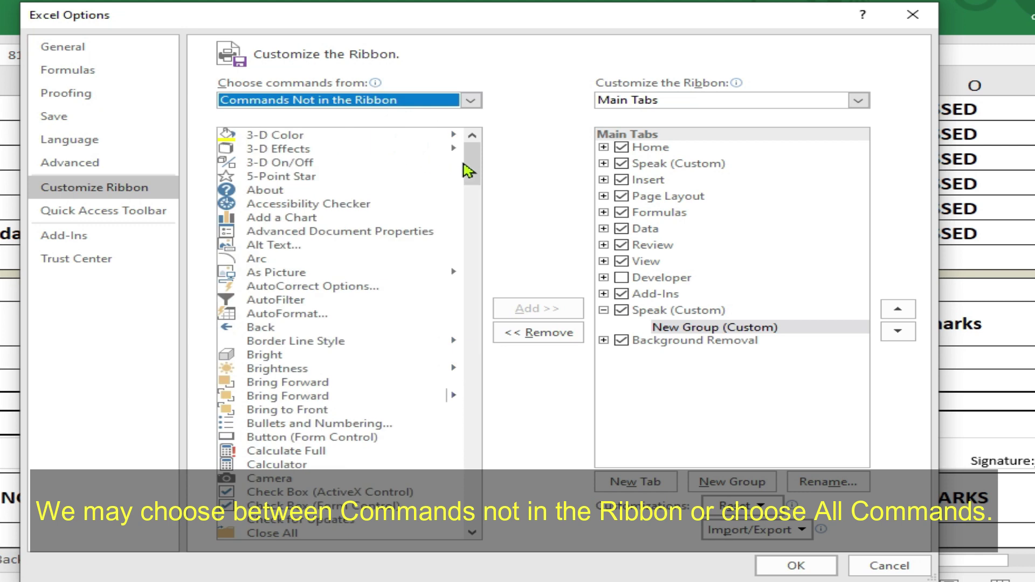
pyautogui.moveTo(475, 171); pyautogui.dragTo(389, 433)
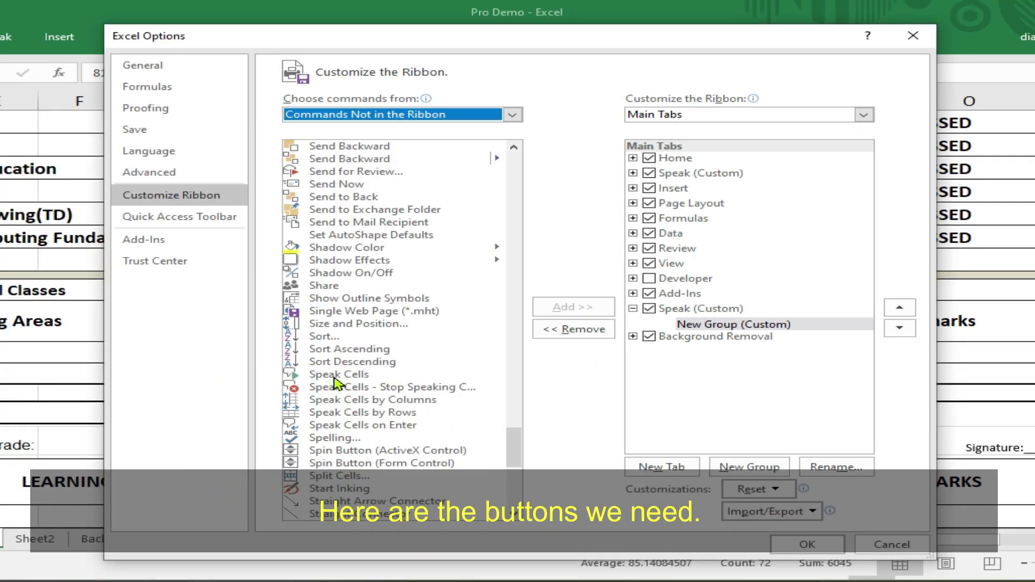
pyautogui.click(335, 377)
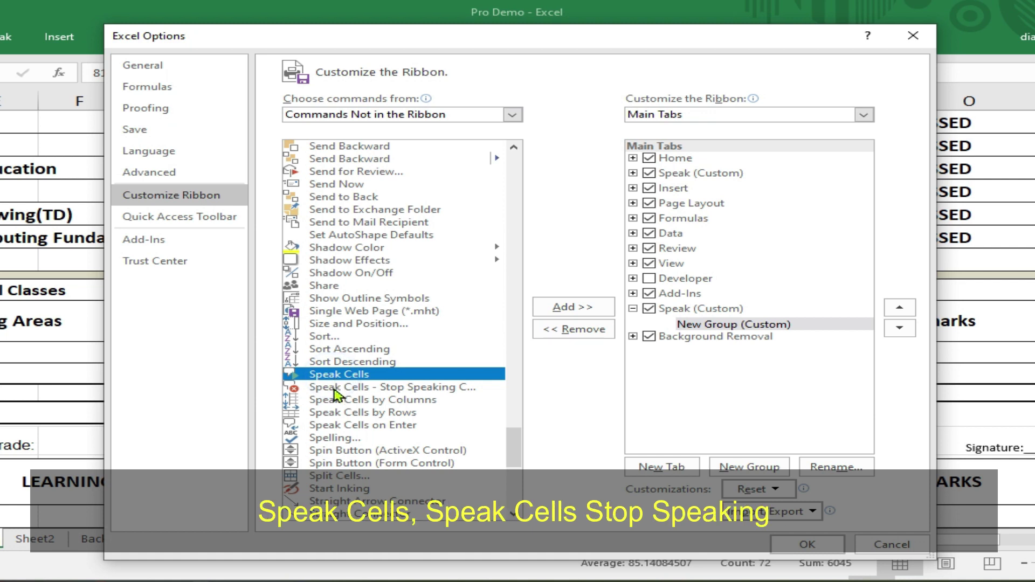
pyautogui.click(335, 389)
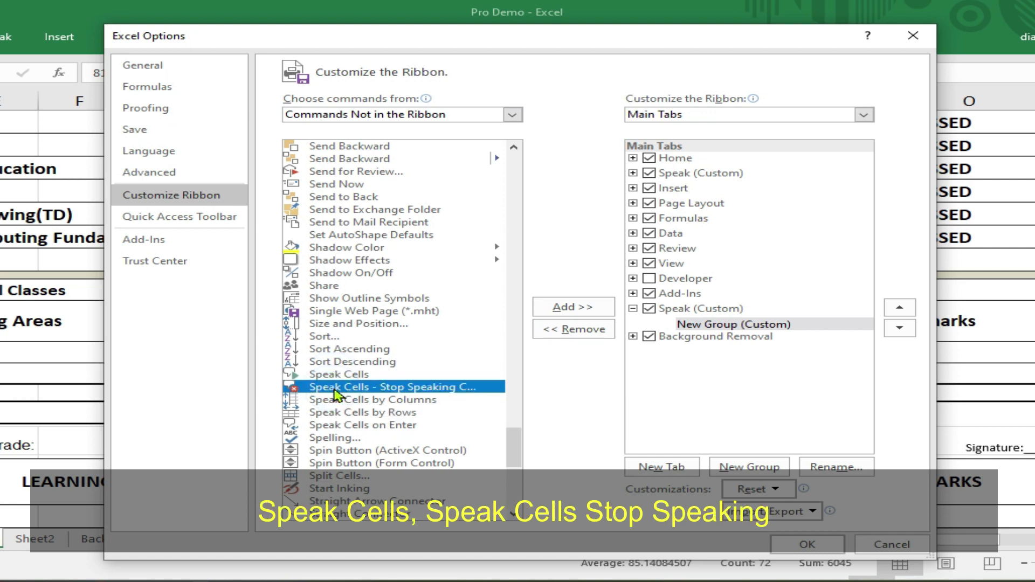
pyautogui.click(335, 401)
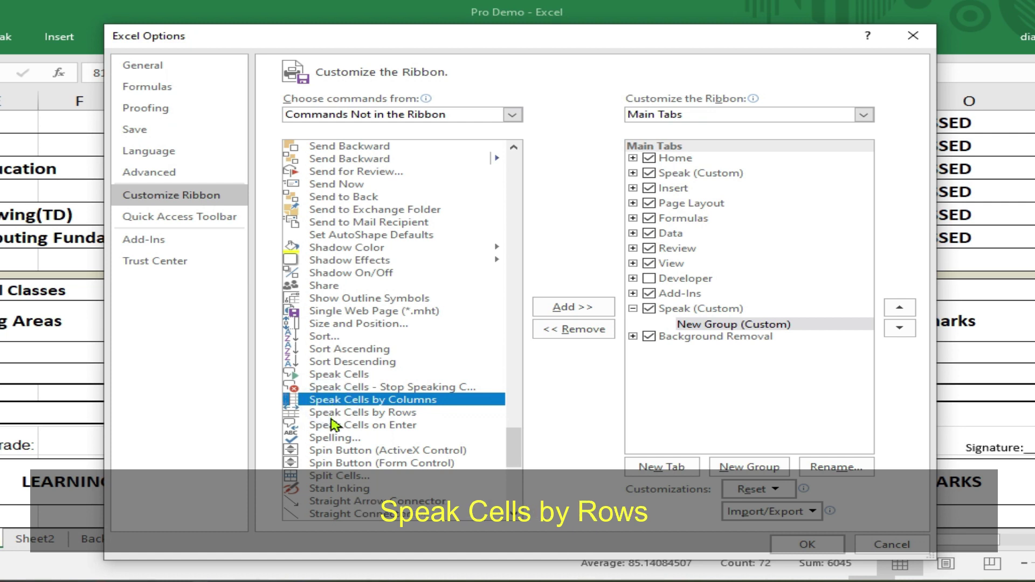
pyautogui.click(332, 414)
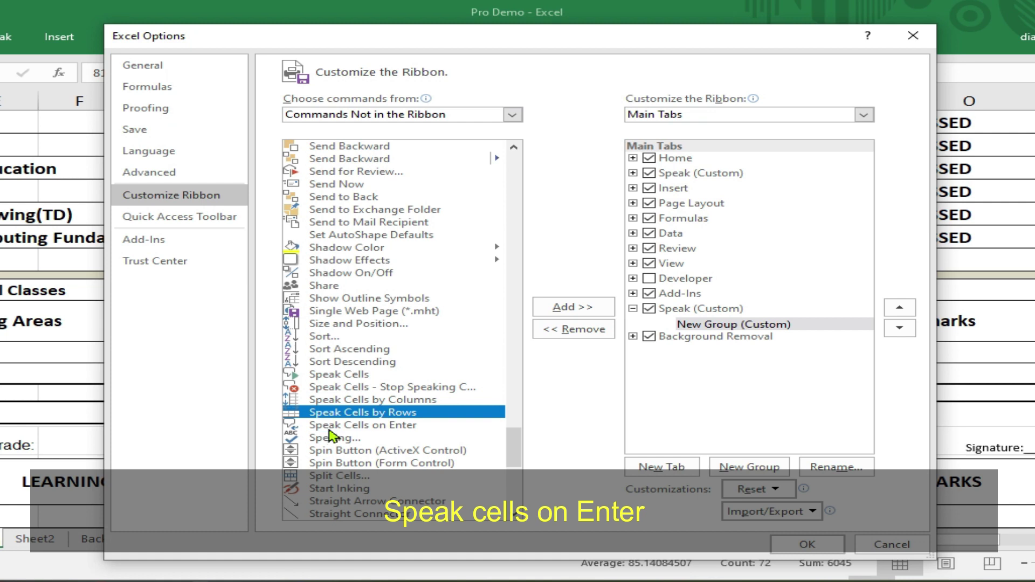
pyautogui.click(329, 430)
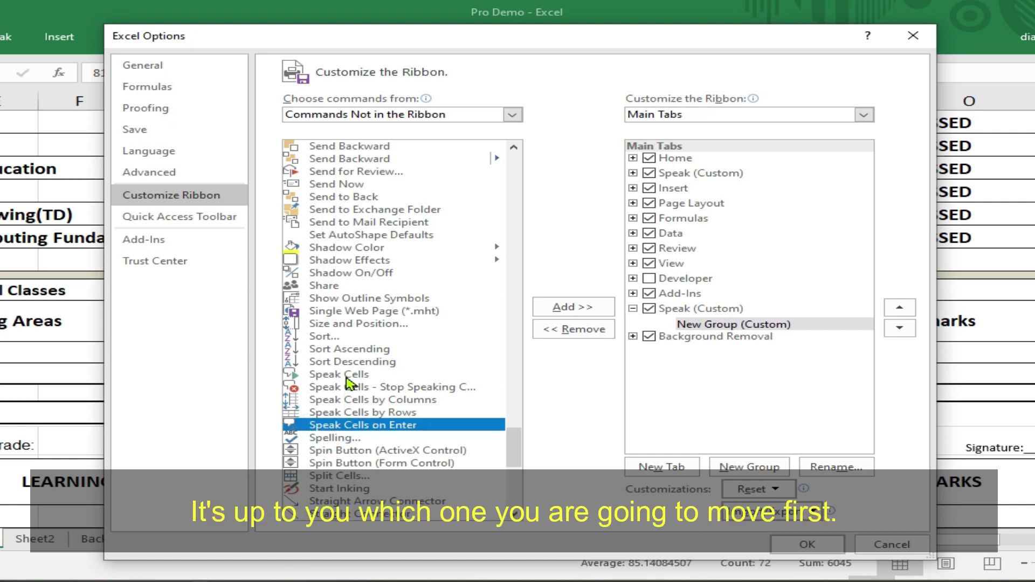
# Add Speak Cells, By Columns, By Rows, On Enter and Stop Speaking to the group, then save.
pyautogui.click(346, 378)
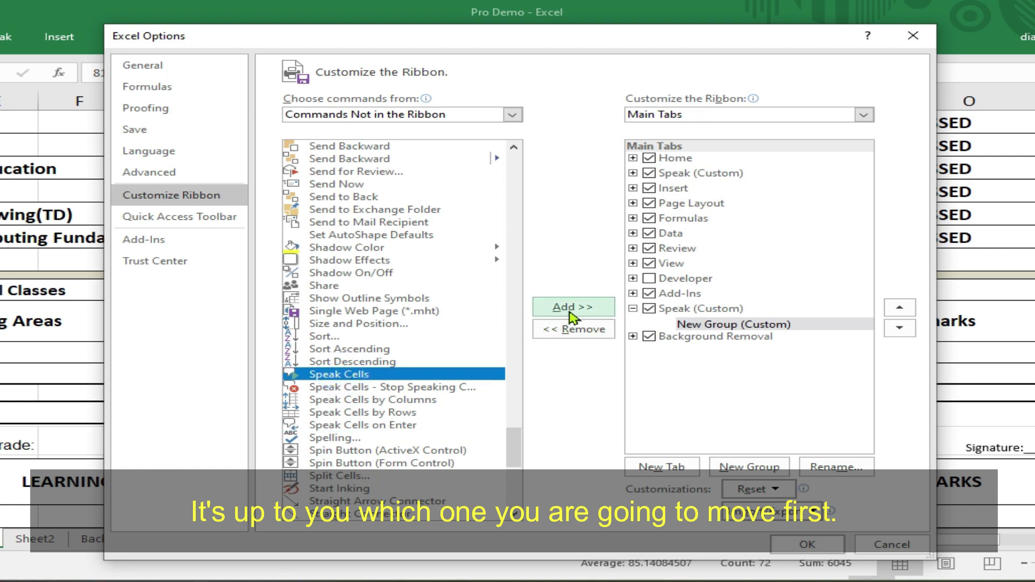
pyautogui.click(573, 314)
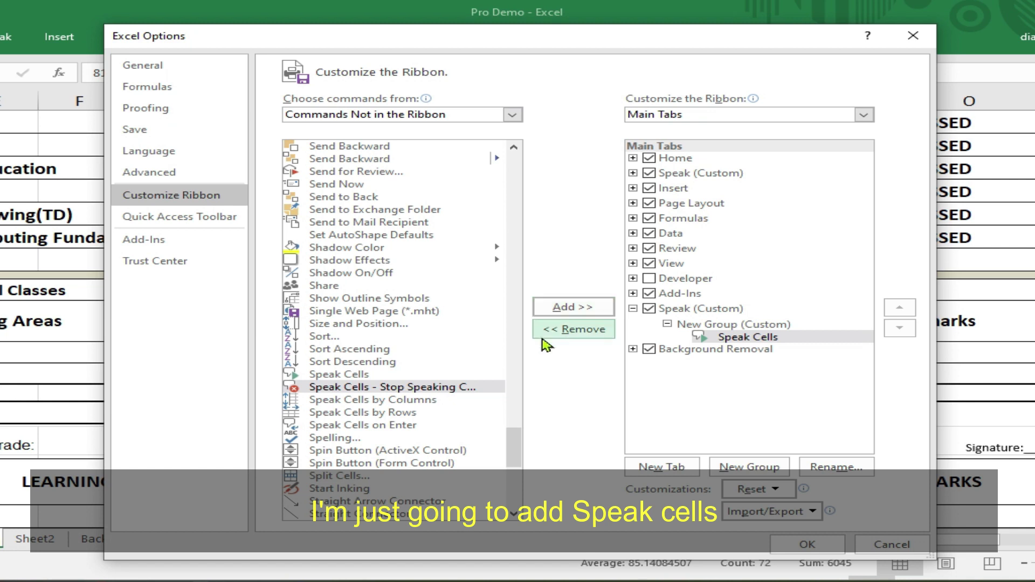
pyautogui.click(425, 401)
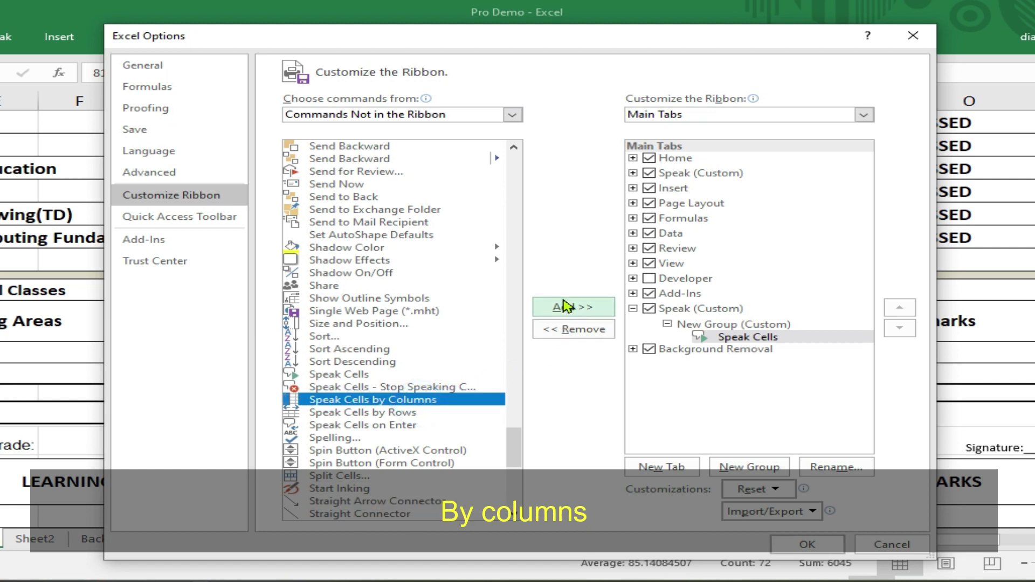
pyautogui.click(563, 307)
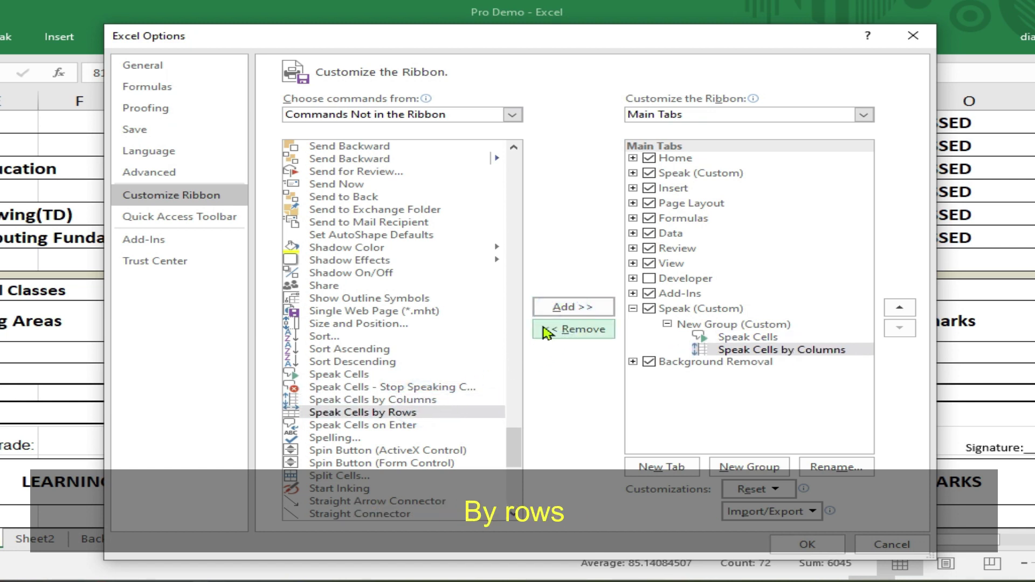
pyautogui.click(556, 312)
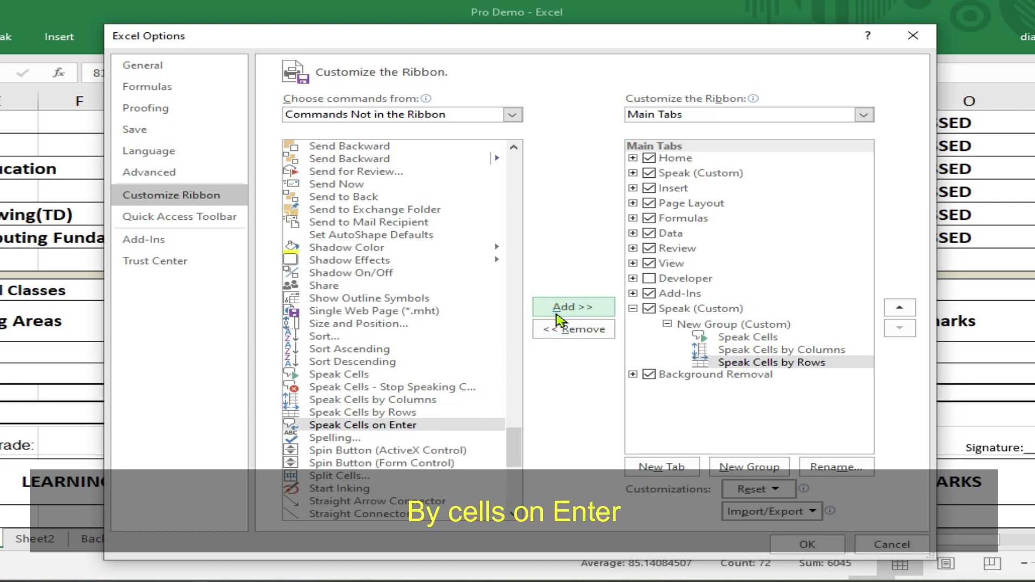
pyautogui.click(558, 316)
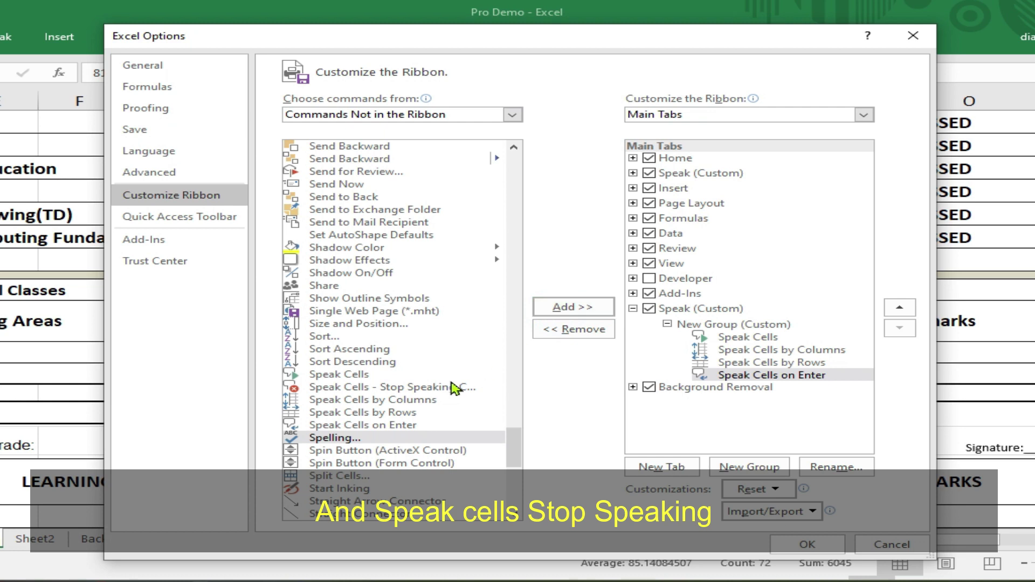
pyautogui.click(419, 387)
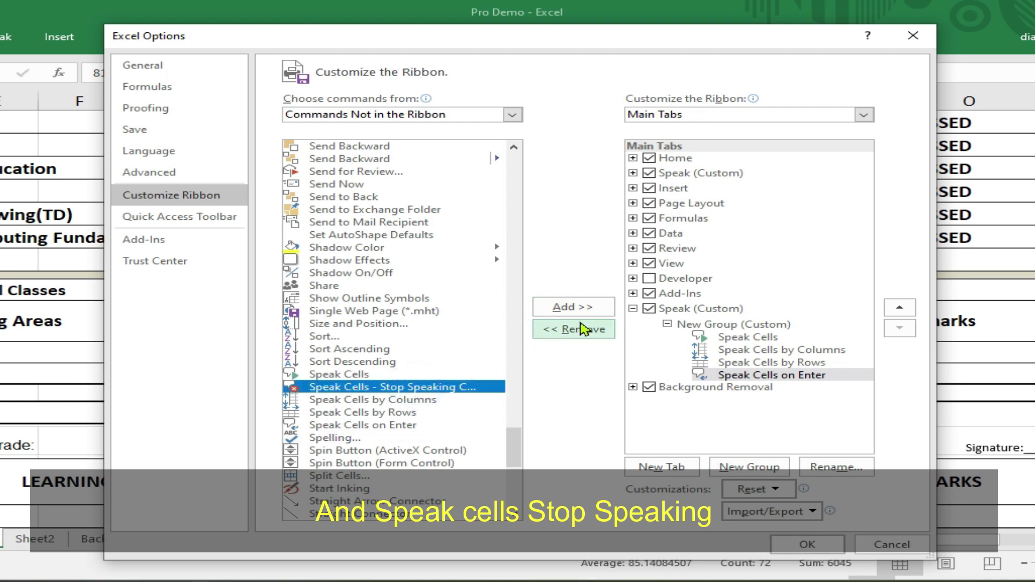
pyautogui.click(593, 310)
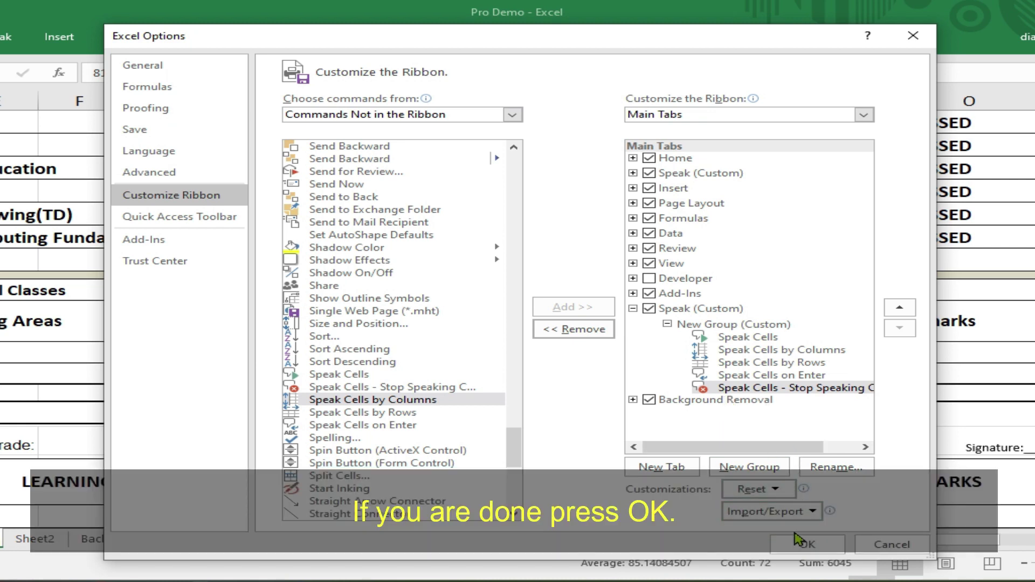
pyautogui.click(797, 546)
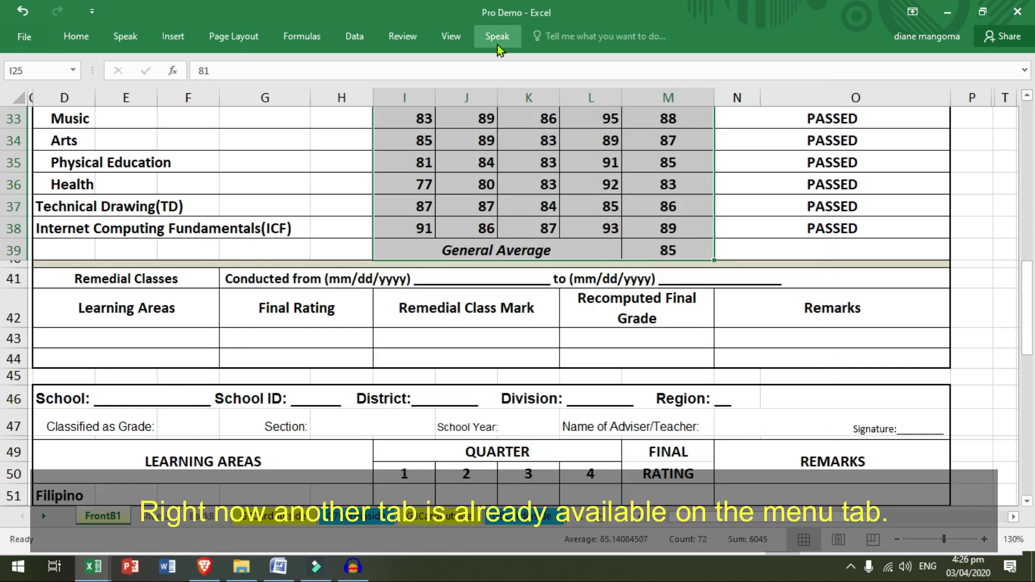
# Switch to the new Speak tab to show its speech commands.
pyautogui.click(497, 44)
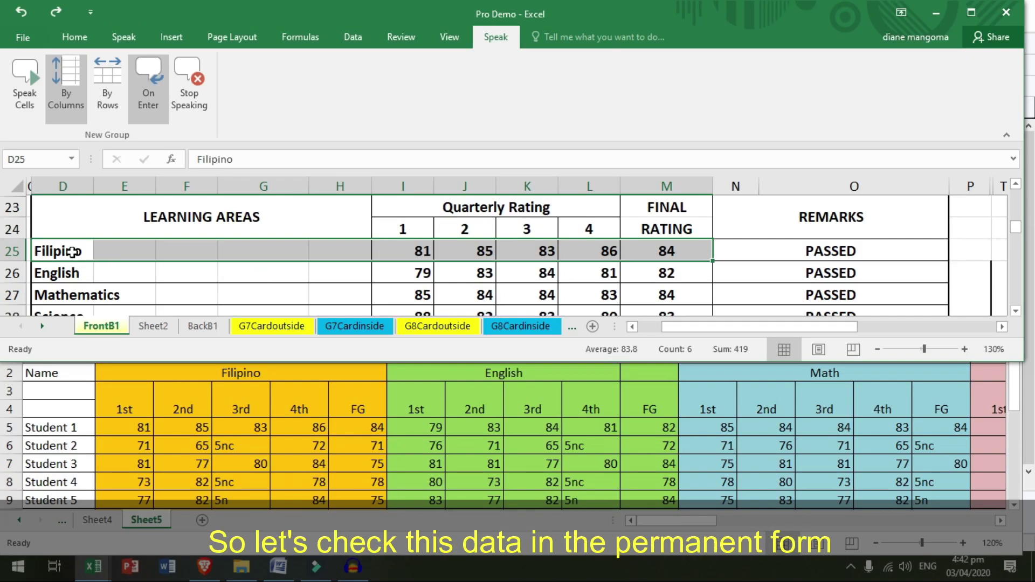
# Select the Filipino, English and Mathematics grade rows on the FrontB1 report card.
pyautogui.hotkey('ctrl', 'q')
pyautogui.press('Escape')
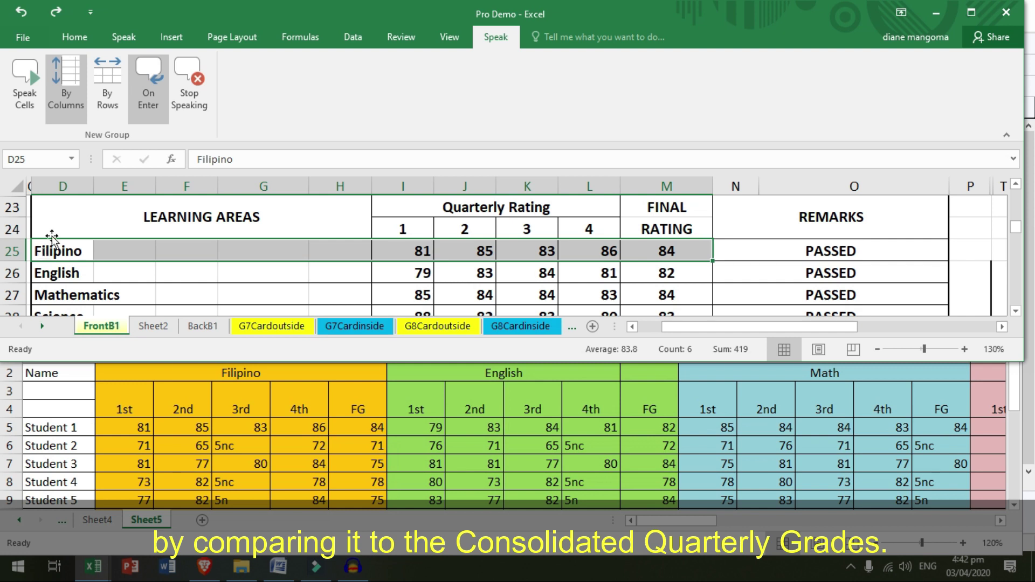
pyautogui.moveTo(47, 252); pyautogui.dragTo(679, 298)
pyautogui.scroll(3, 318, 247)
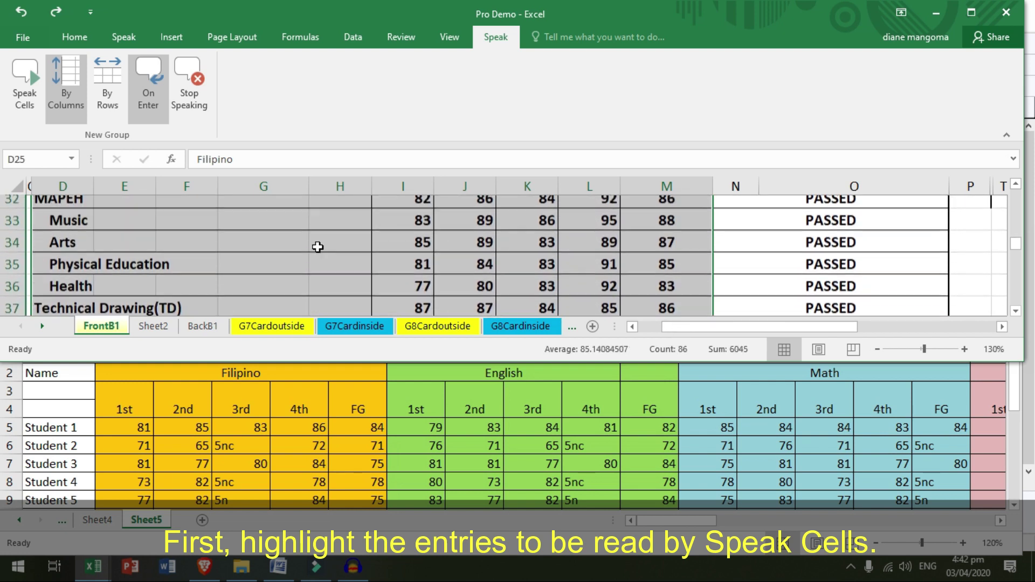
pyautogui.scroll(2, 318, 247)
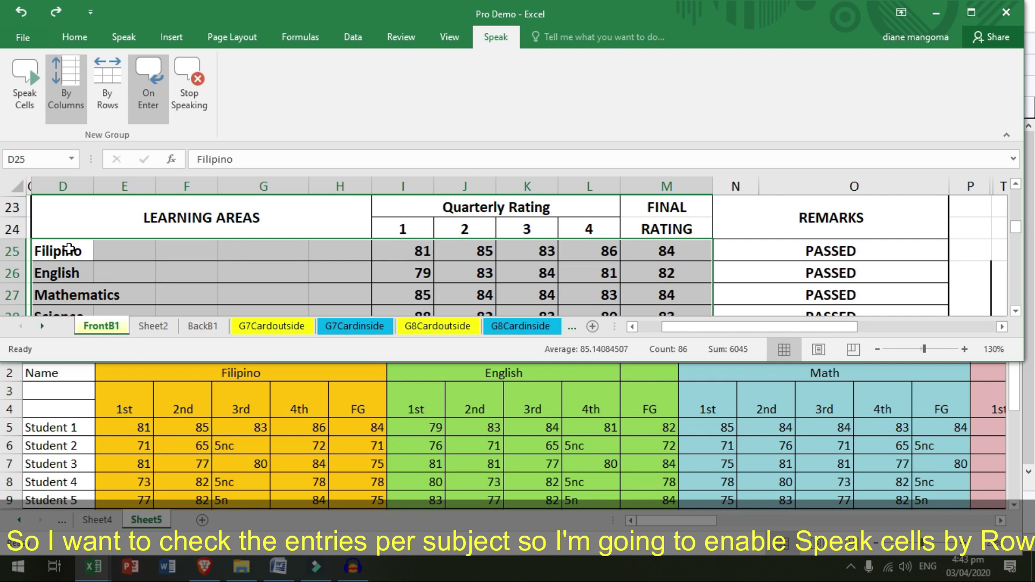
pyautogui.click(76, 427)
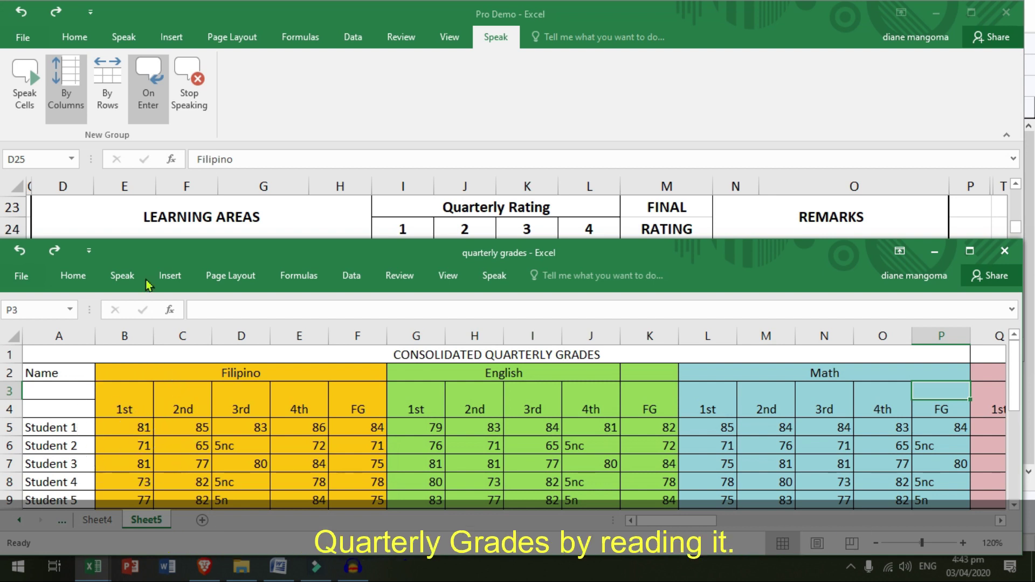
pyautogui.click(274, 111)
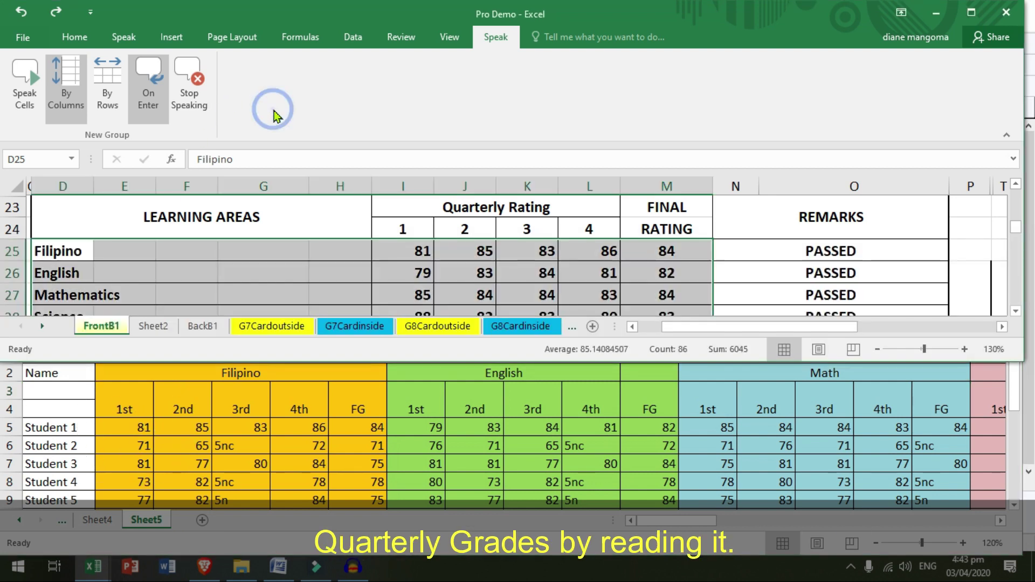
# Turn on By Rows and have the selected grades read aloud, starting with English.
pyautogui.click(105, 103)
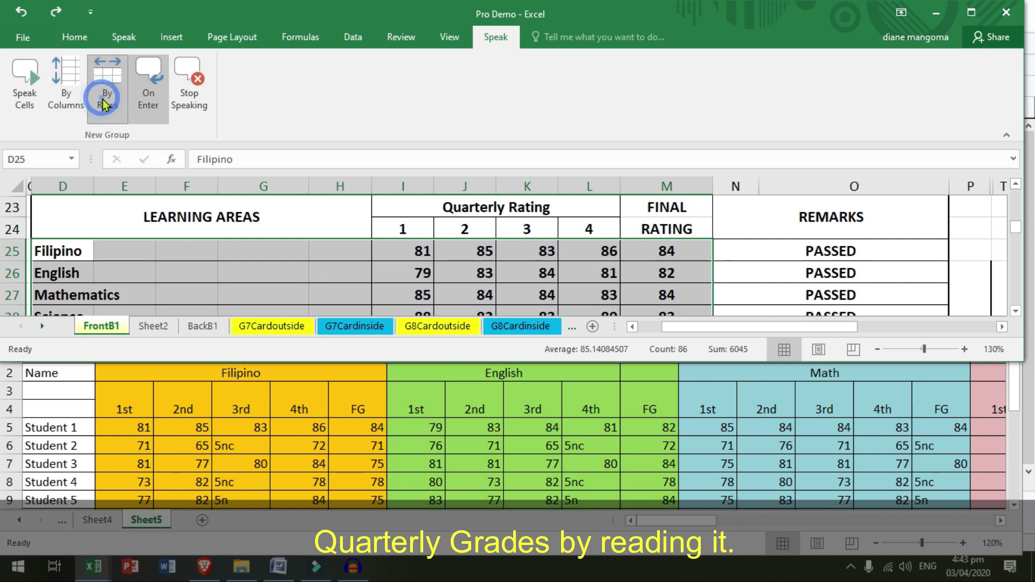
pyautogui.click(34, 82)
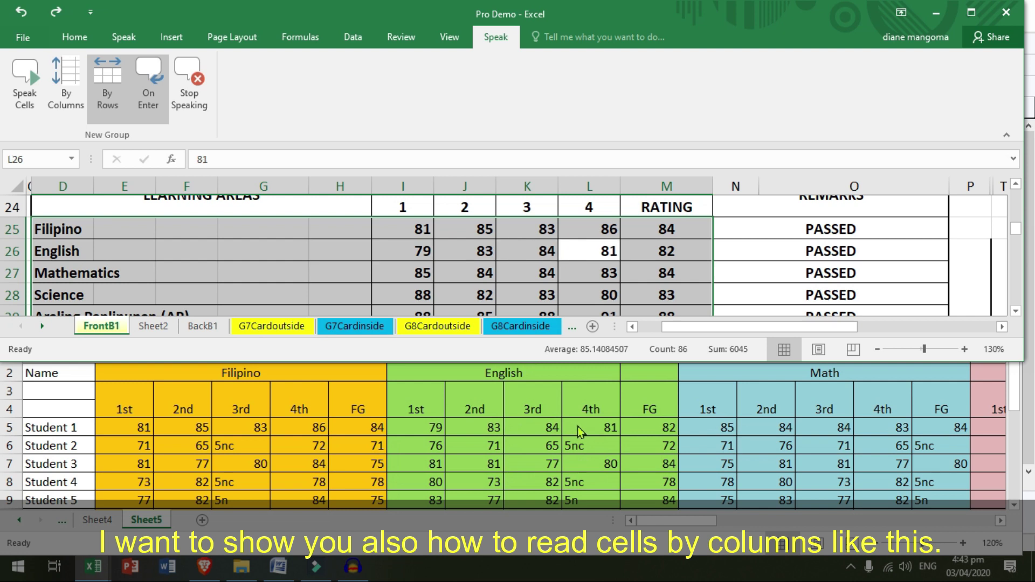
# Select M23, turn on By Columns, and have the final ratings read aloud.
pyautogui.click(667, 196)
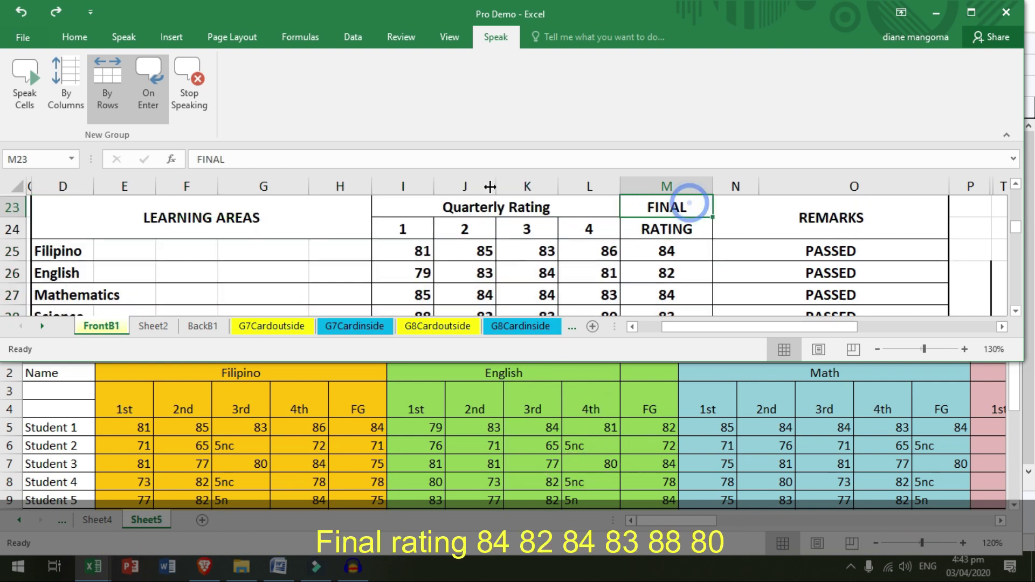
pyautogui.click(80, 102)
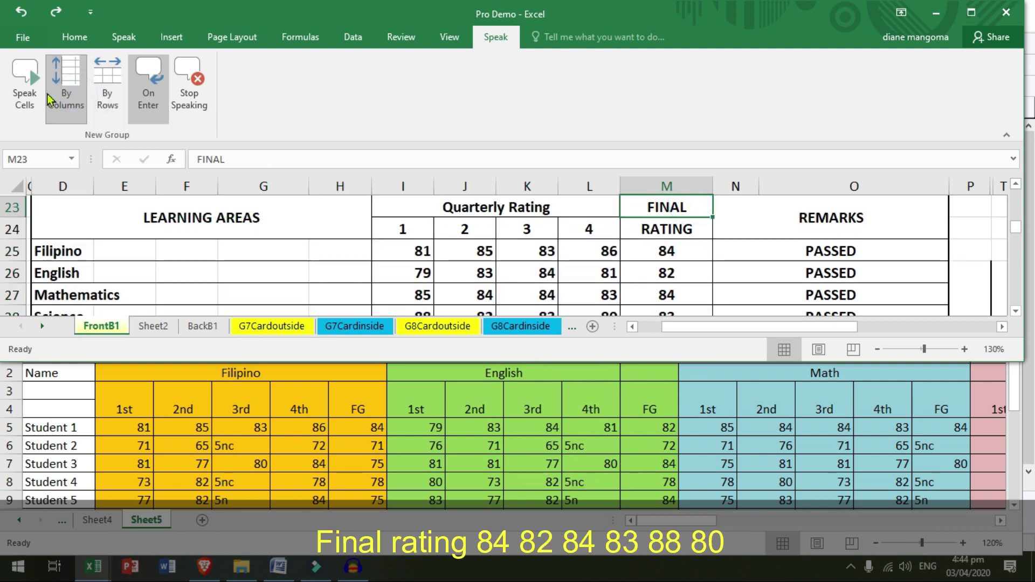
pyautogui.click(24, 92)
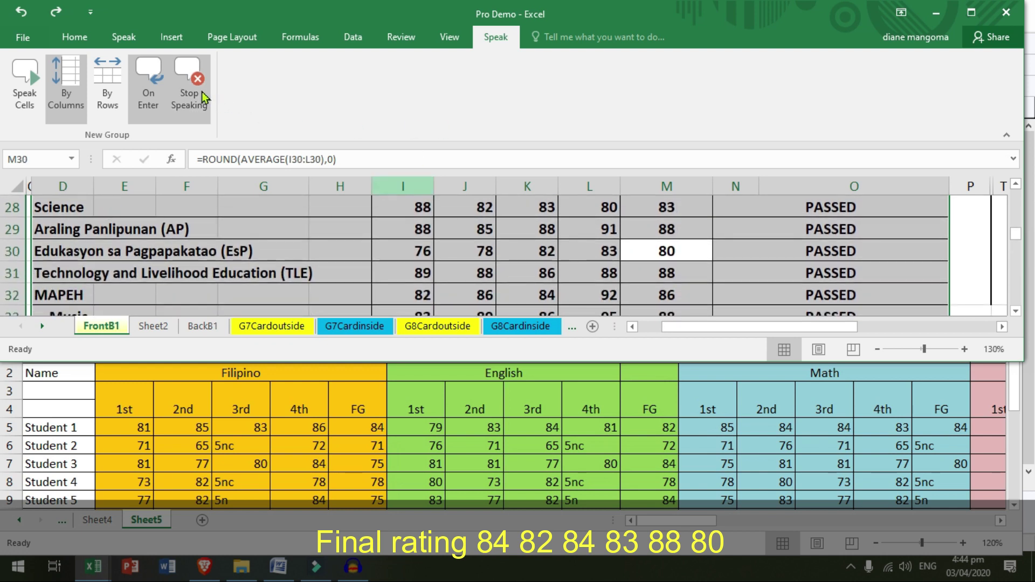
pyautogui.scroll(2, 442, 271)
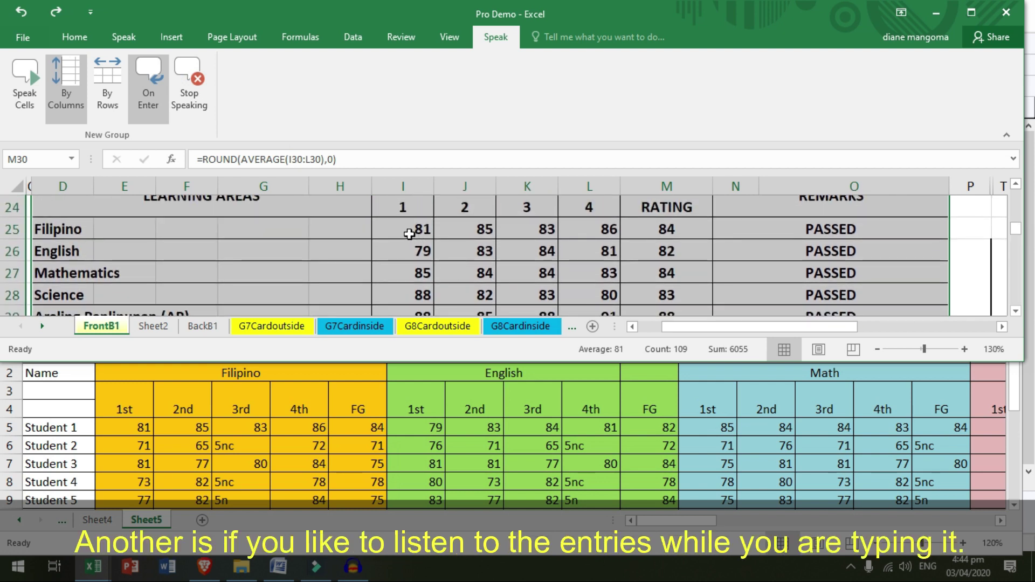
# Clear the Filipino first-quarter grade in I25 and enter 81 and 85 for quarters one and two.
pyautogui.click(409, 233)
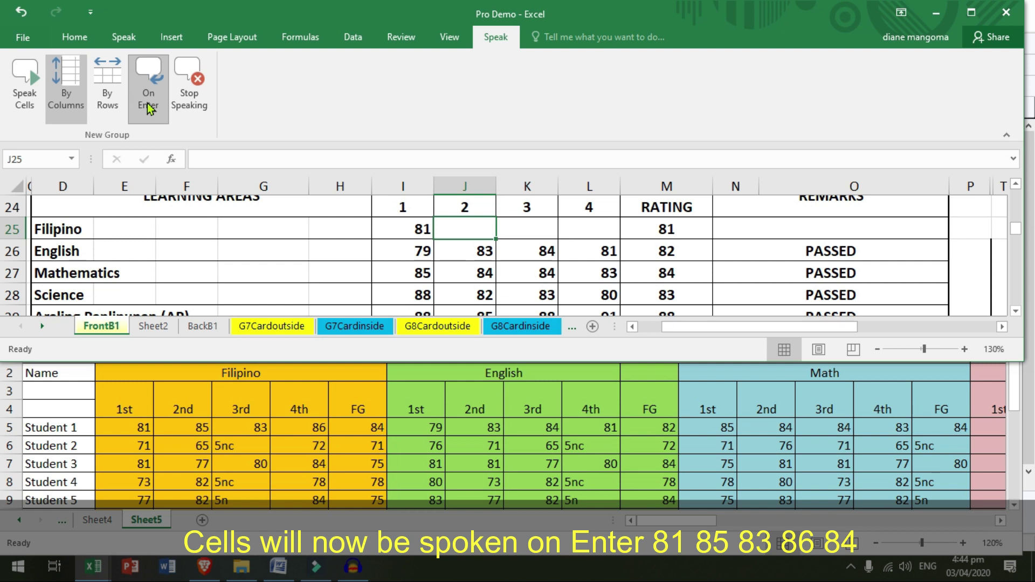
pyautogui.press('Left')
pyautogui.press('Delete')
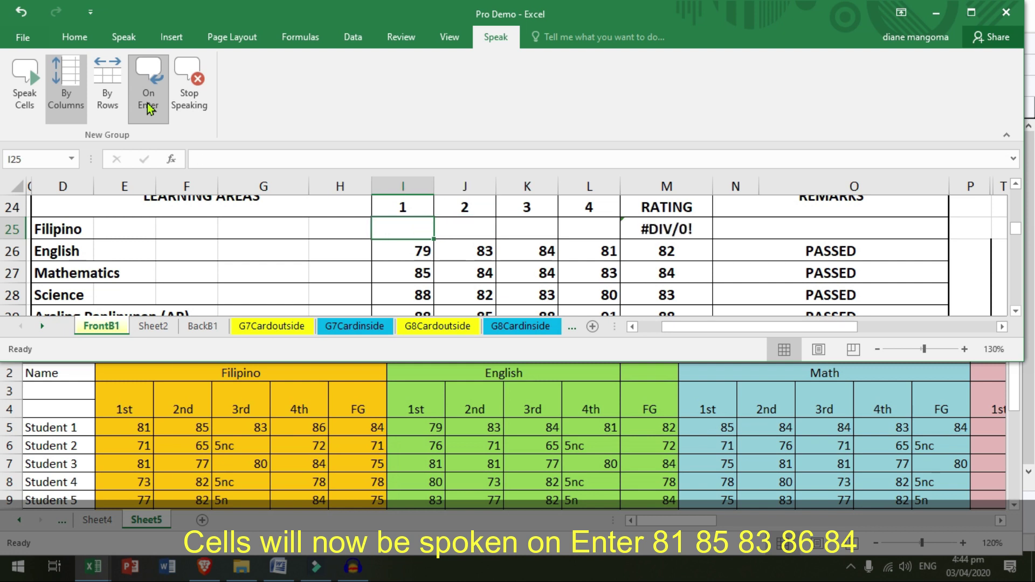
pyautogui.write('81')
pyautogui.press('Return')
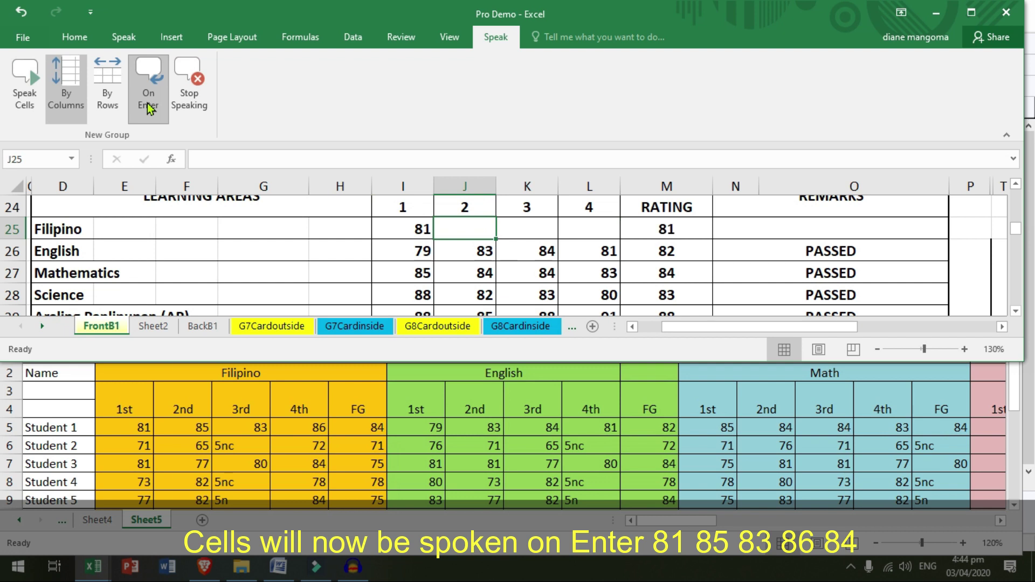
pyautogui.write('85')
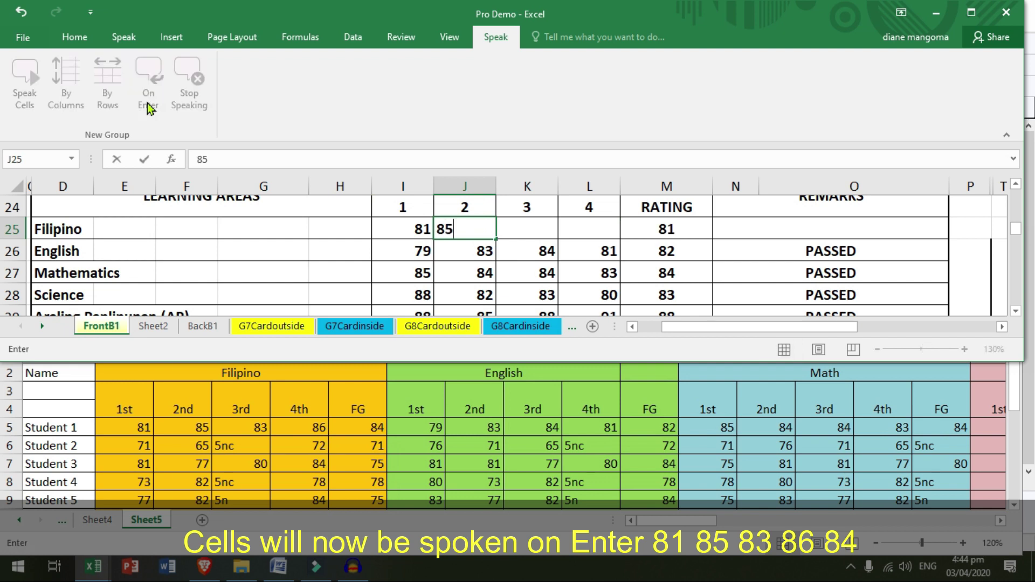
pyautogui.press('Return')
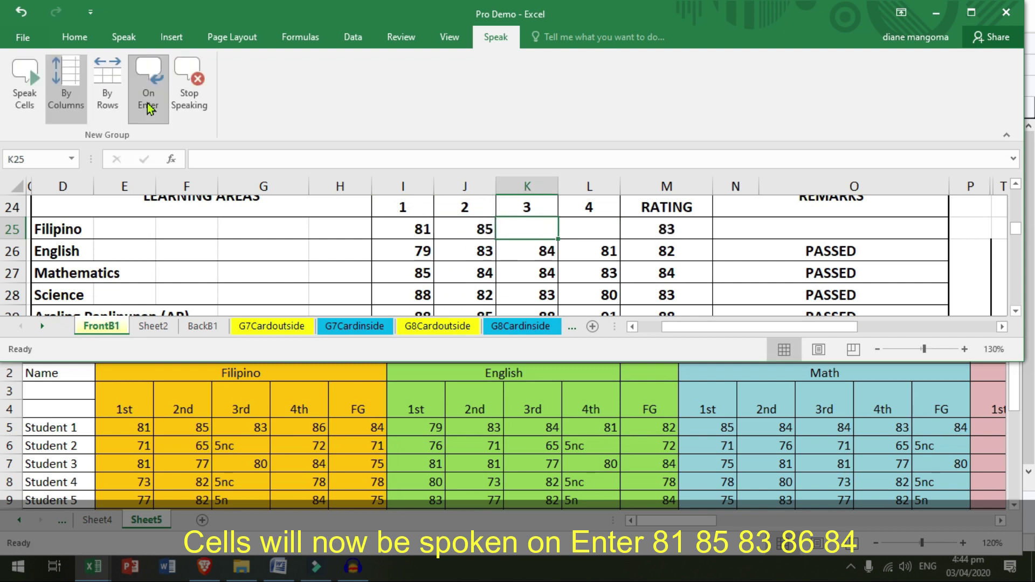
# Enter 83 and 86 for the third and fourth Filipino quarters and 84 as the final rating.
pyautogui.write('83')
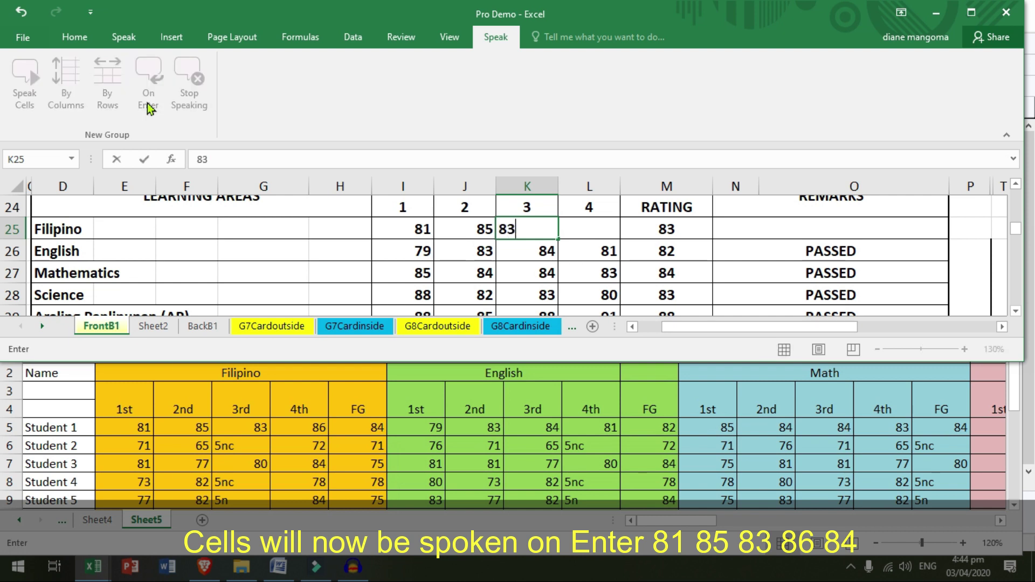
pyautogui.press('Return')
pyautogui.write('8')
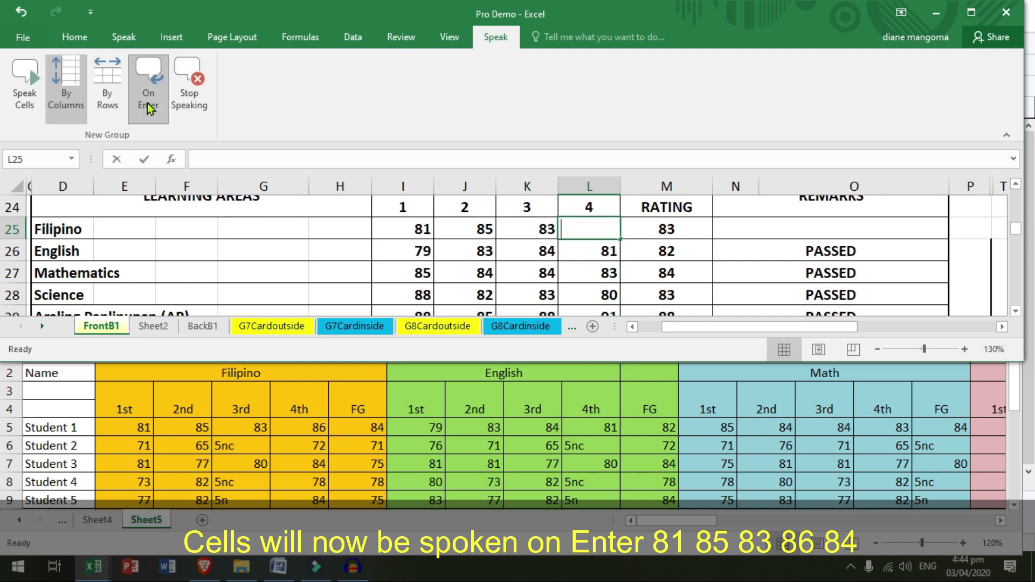
pyautogui.write('6')
pyautogui.press('Return')
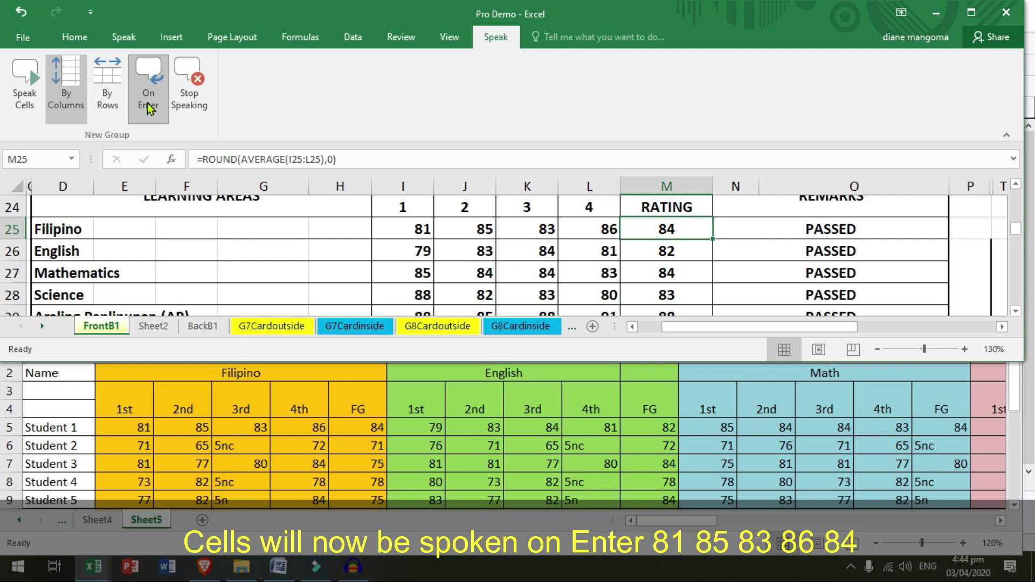
pyautogui.write('84')
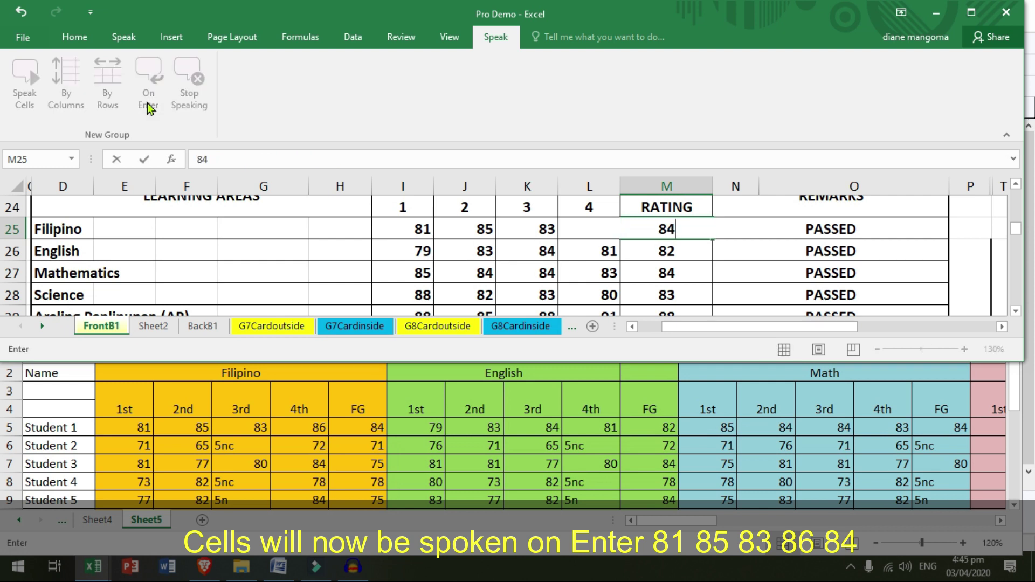
pyautogui.press('Return')
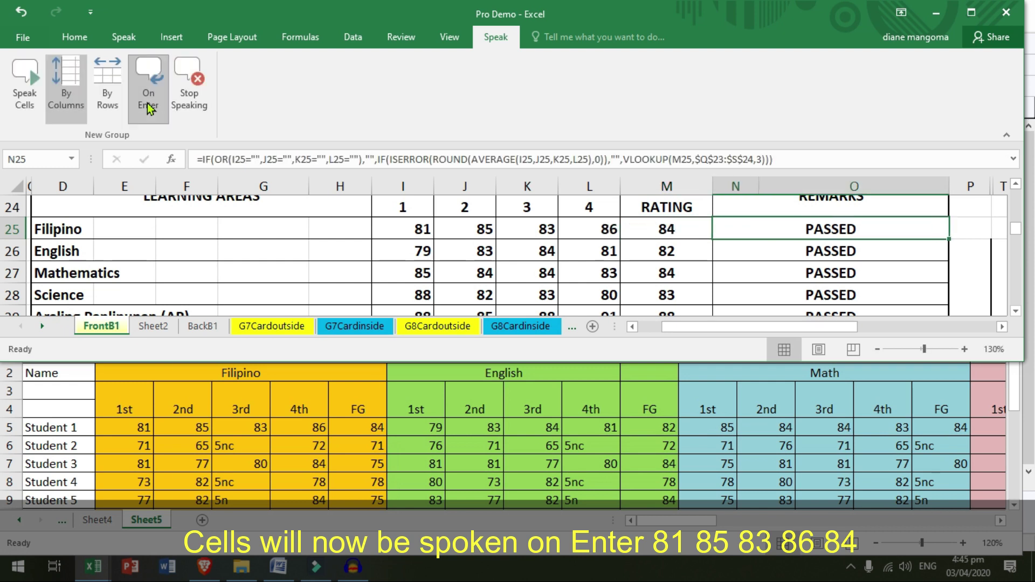